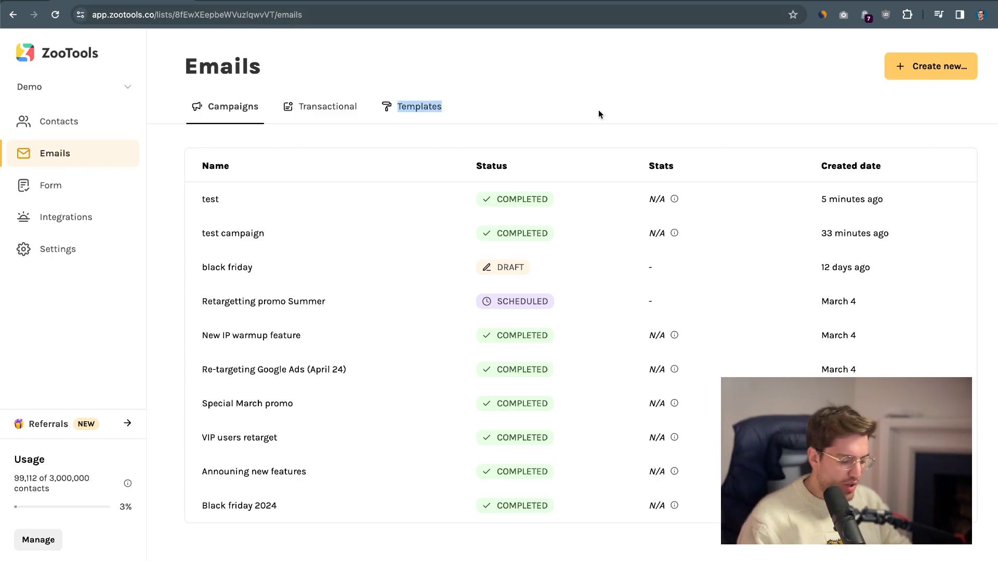
Step: Open zootools.co in a new browser tab
{"action": "key", "text": "super+t"}
{"action": "type", "text": "zootools.co"}
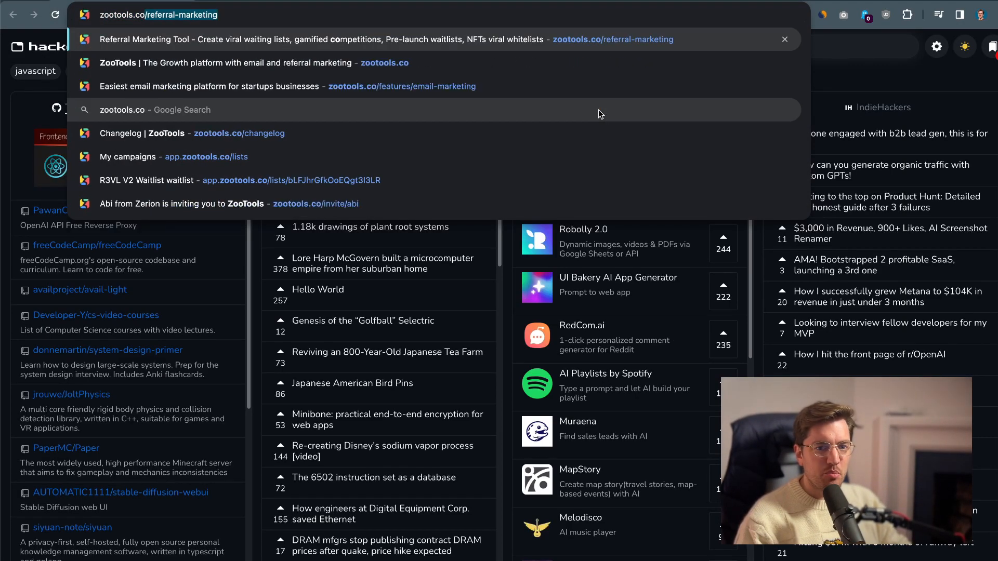
{"action": "key", "text": "Return"}
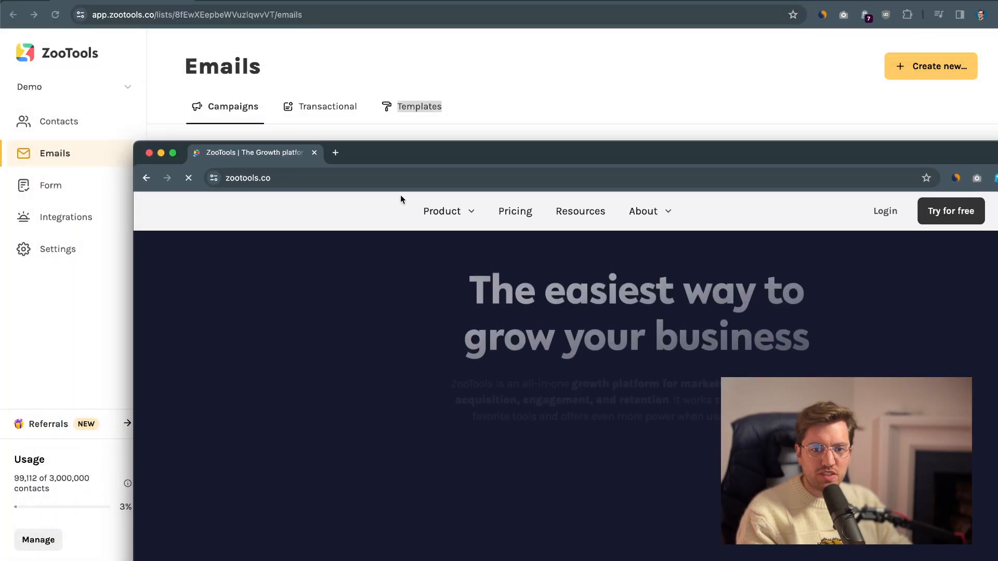
{"action": "left_click", "coordinate": [401, 184]}
{"action": "key", "text": "Right"}
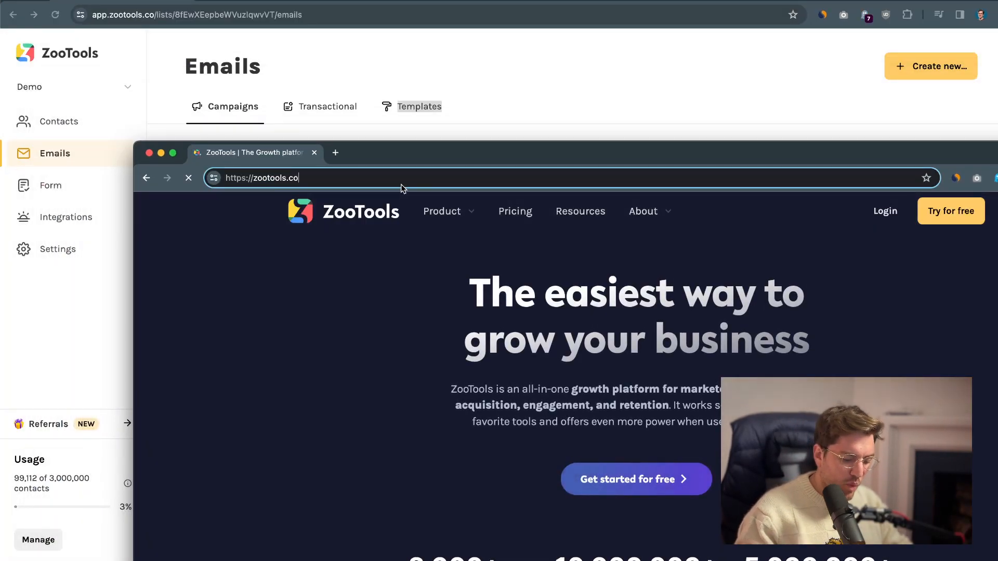
{"action": "key", "text": "BackSpace"}
{"action": "type", "text": "?ref=12312312312"}
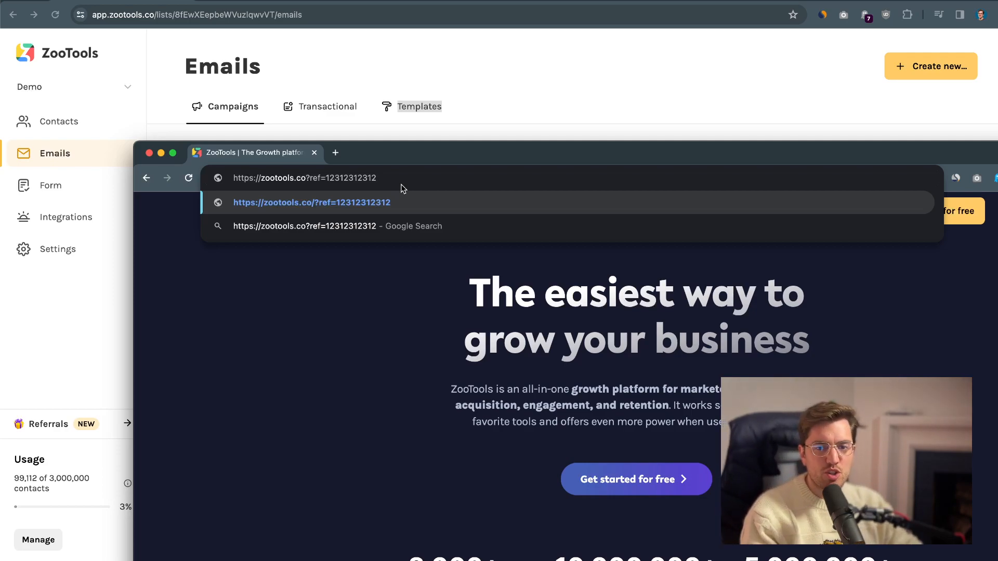
{"action": "left_click", "coordinate": [314, 152]}
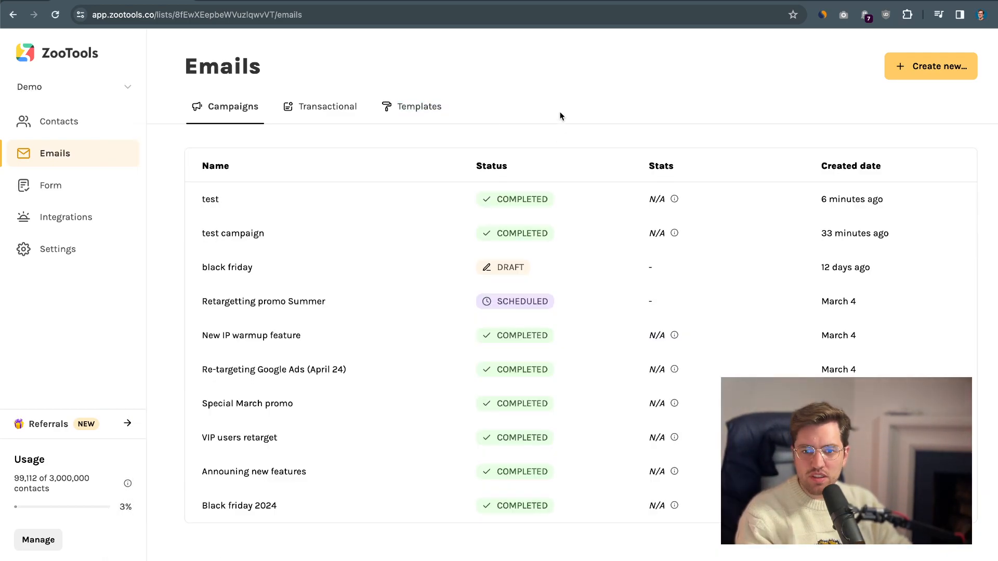
Step: Create a new email campaign named "referral test" from the first "Welcome to the waitlist!" template
{"action": "left_click", "coordinate": [930, 66]}
{"action": "left_click", "coordinate": [431, 164]}
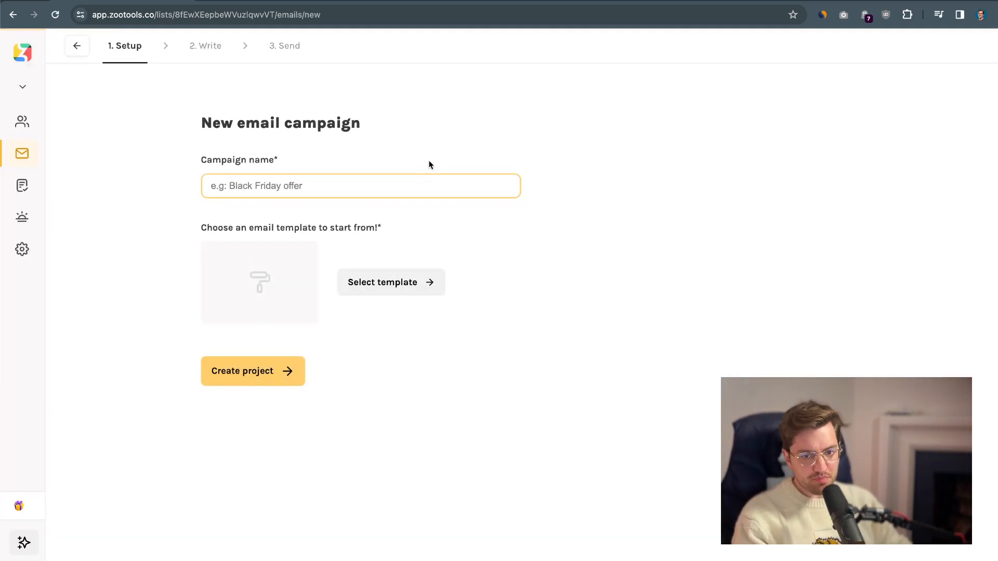
{"action": "type", "text": "referral test"}
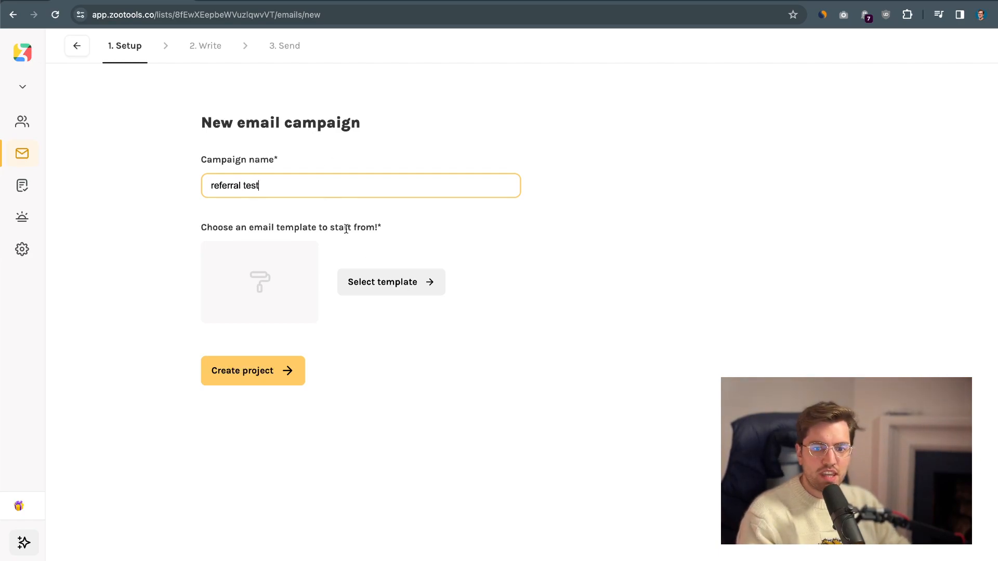
{"action": "left_click", "coordinate": [395, 281]}
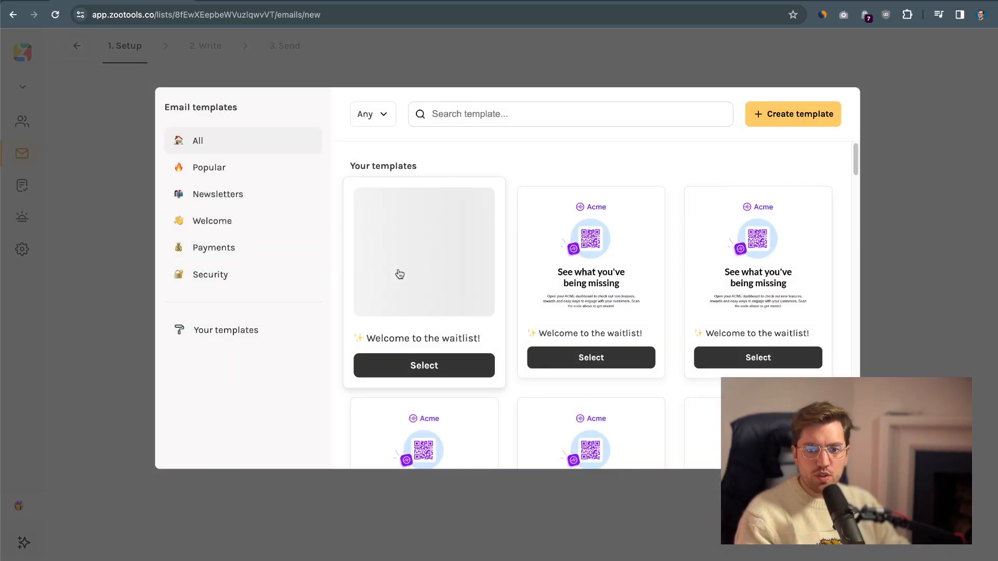
{"action": "left_click", "coordinate": [453, 258]}
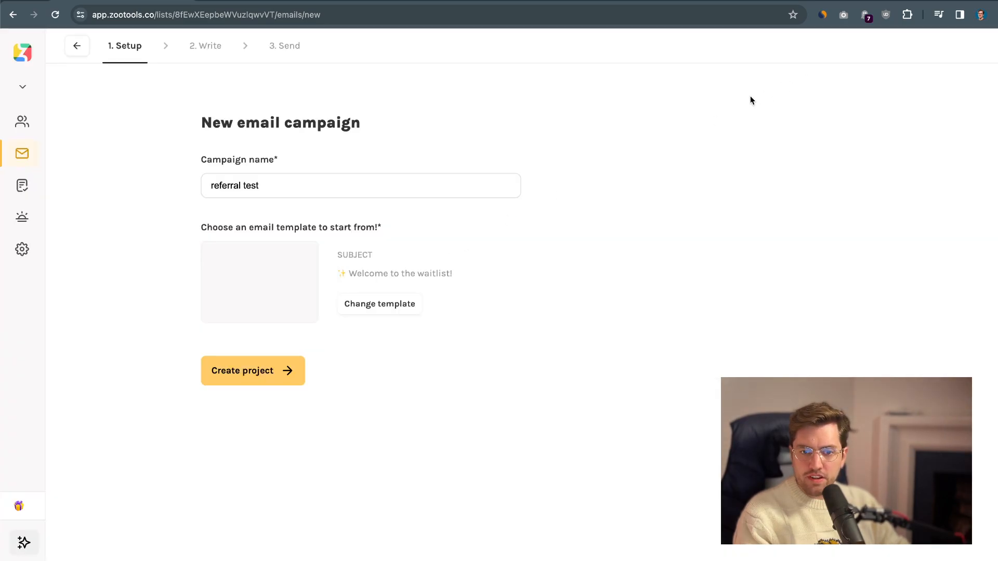
{"action": "left_click", "coordinate": [289, 364]}
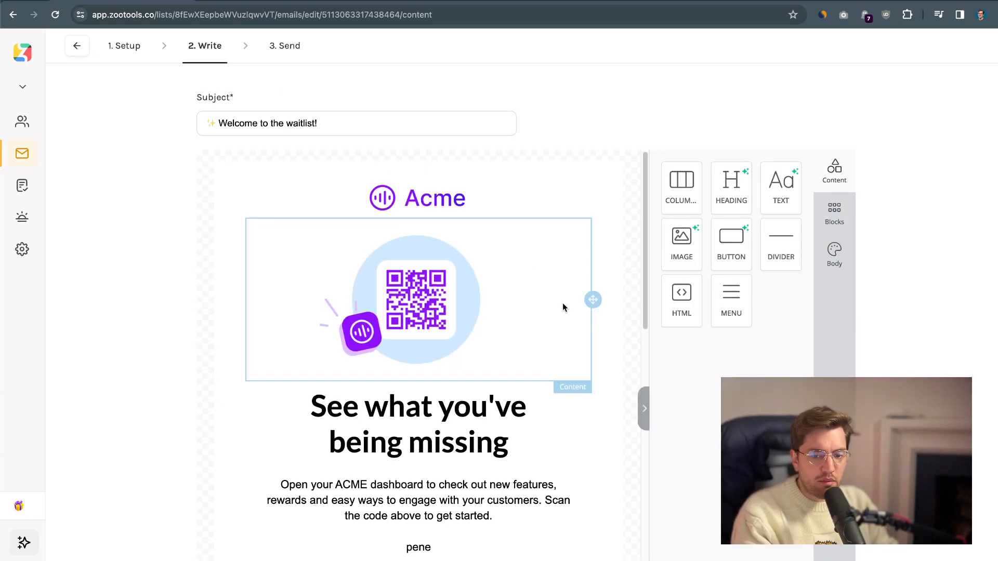
Step: Delete the leftover text, link and referralId tag below the "Open your ACME dashboard" paragraph
{"action": "scroll", "coordinate": [520, 442], "scroll_direction": "down", "scroll_amount": 1}
{"action": "left_click", "coordinate": [504, 518]}
{"action": "left_click_drag", "start_coordinate": [510, 478], "coordinate": [530, 534]}
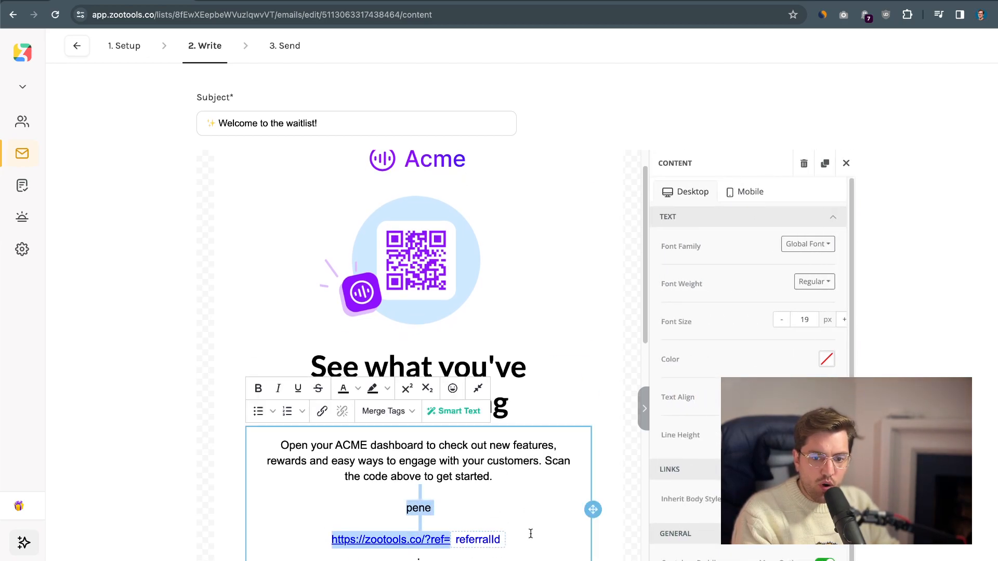
{"action": "key", "text": "BackSpace"}
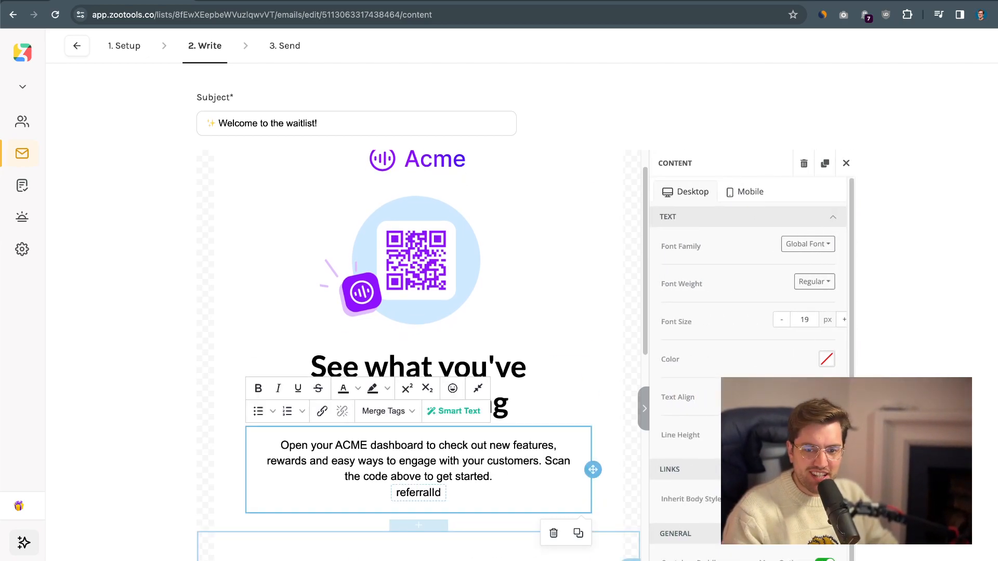
{"action": "left_click", "coordinate": [489, 493]}
{"action": "key", "text": "BackSpace"}
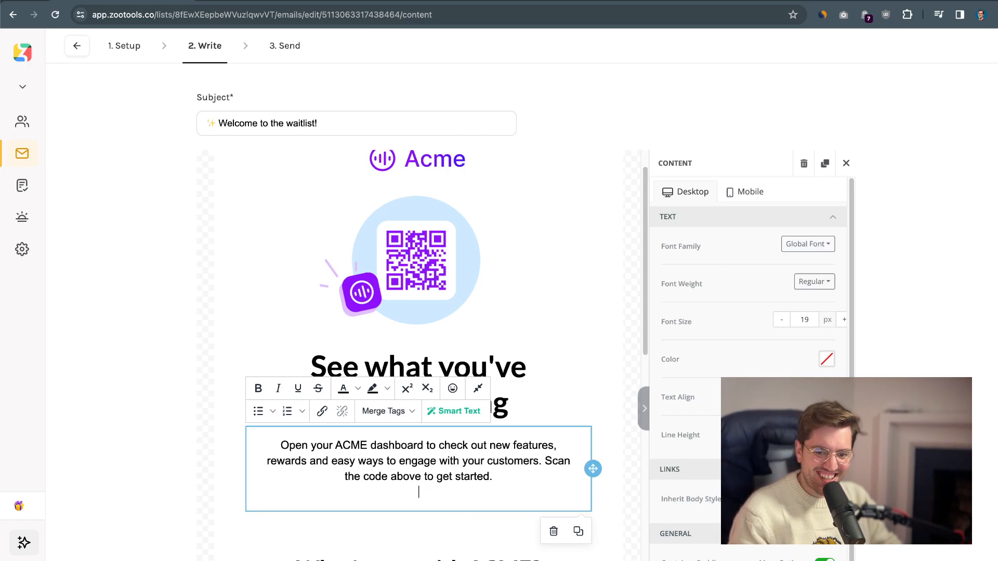
Step: Insert a {{referralId}} merge tag on its own line below the "Open your ACME dashboard" paragraph
{"action": "key", "text": "Return"}
{"action": "scroll", "coordinate": [373, 379], "scroll_direction": "down", "scroll_amount": 1}
{"action": "left_click", "coordinate": [373, 391]}
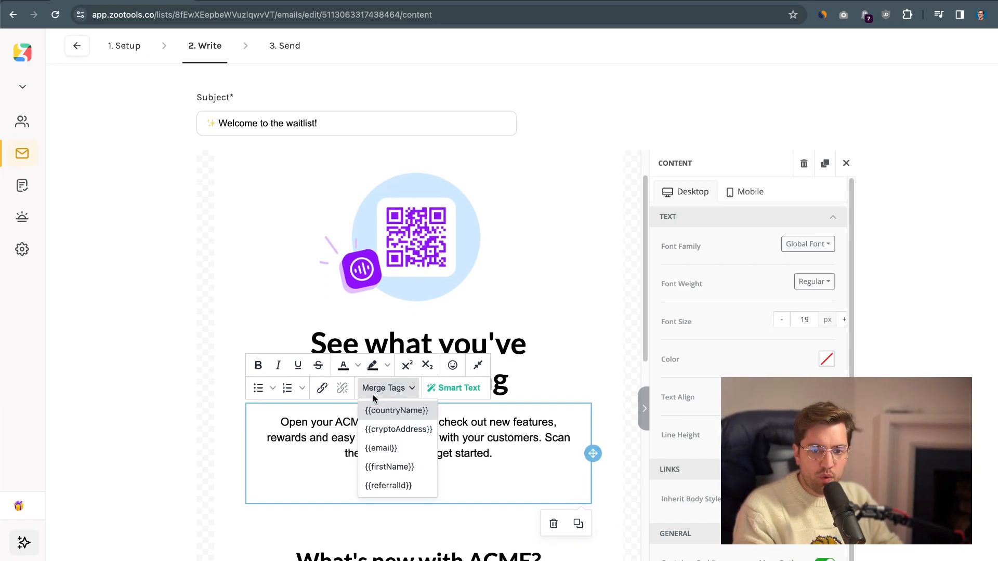
{"action": "left_click", "coordinate": [404, 487]}
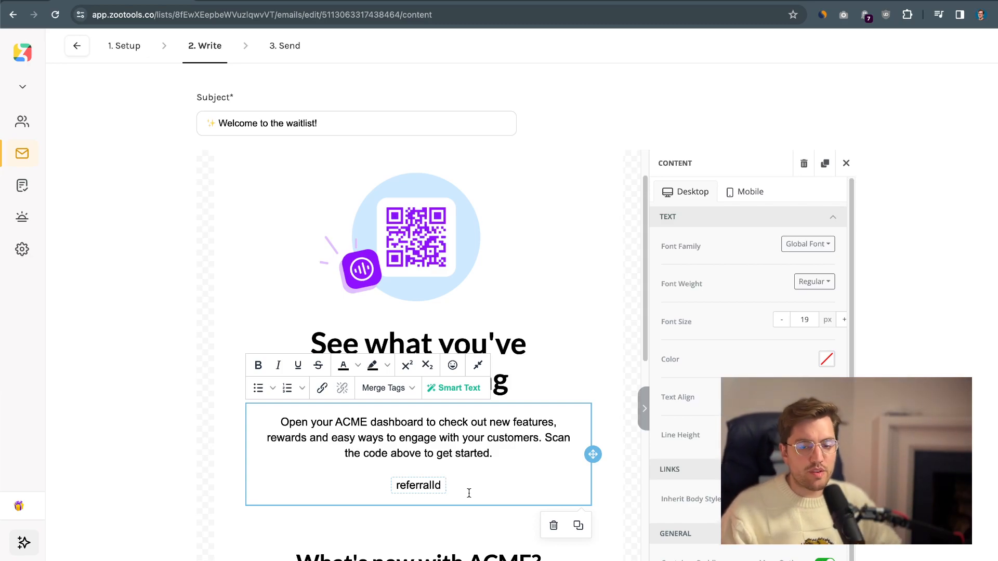
{"action": "key", "text": "Return"}
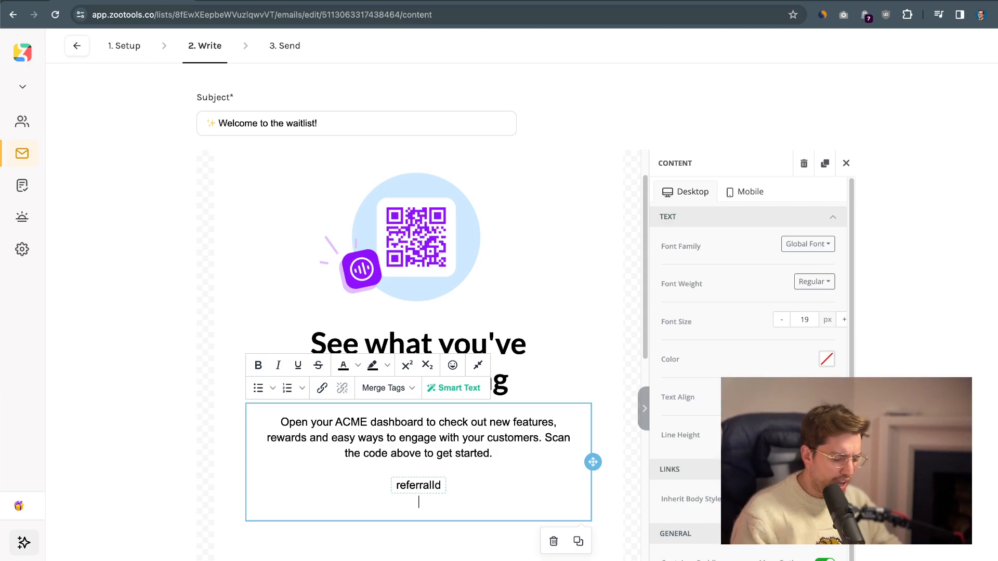
{"action": "type", "text": "."}
{"action": "key", "text": "Return"}
{"action": "type", "text": "httops"}
{"action": "key", "text": "BackSpace"}
{"action": "key", "text": "BackSpace"}
{"action": "key", "text": "BackSpace"}
{"action": "type", "text": "os"}
{"action": "key", "text": "BackSpace"}
{"action": "key", "text": "BackSpace"}
{"action": "type", "text": "ps://"}
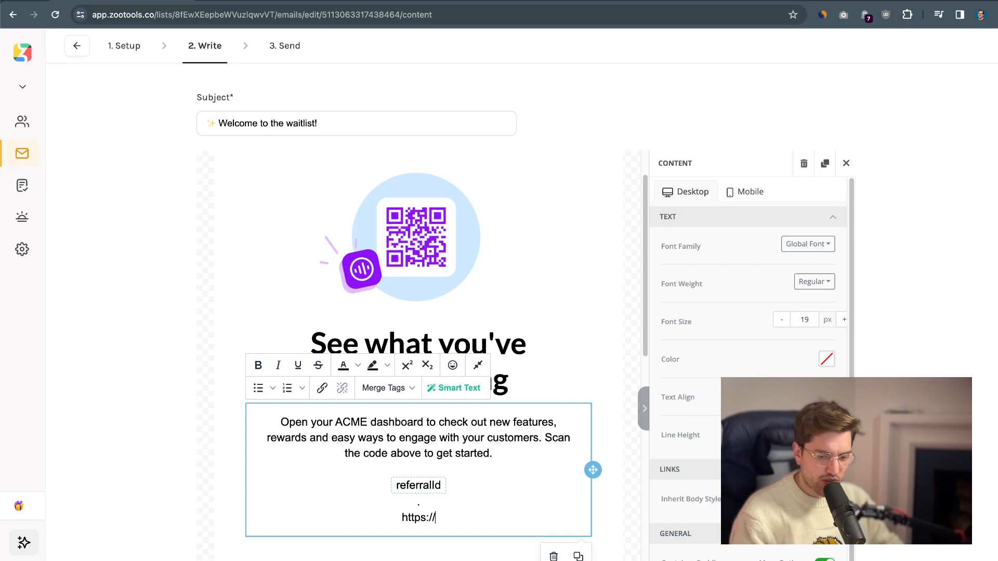
{"action": "type", "text": "zootools.co?ref=1235"}
Step: Replace the 1235 at the end of the address with the {{referralId}} merge tag
{"action": "key", "text": "alt+shift+Left"}
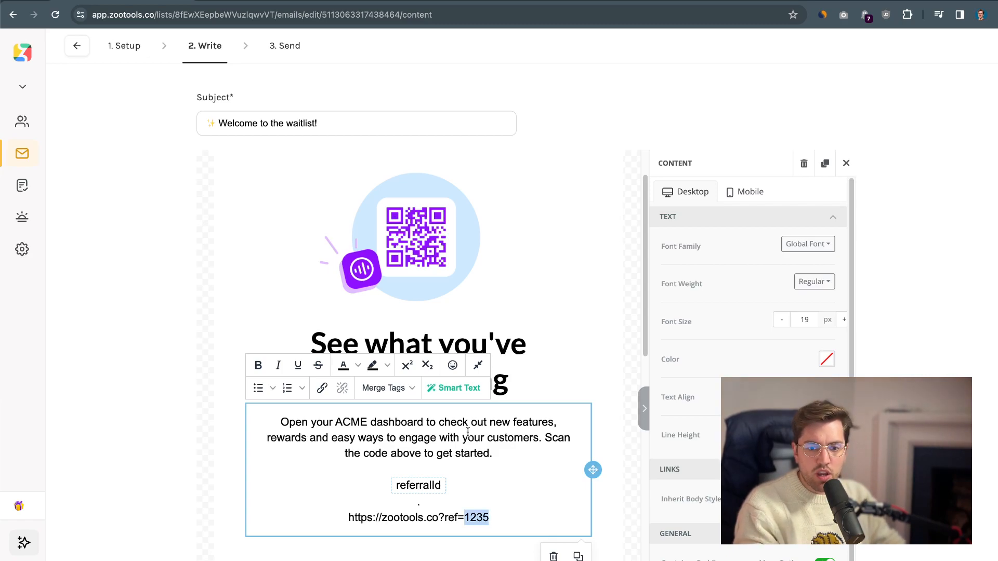
{"action": "left_click", "coordinate": [403, 394]}
{"action": "left_click", "coordinate": [416, 486]}
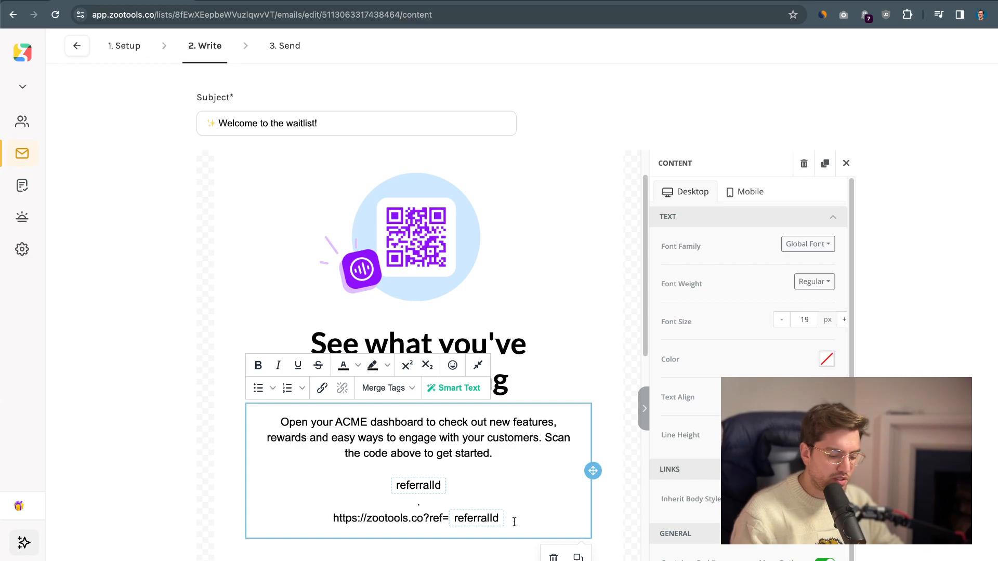
{"action": "key", "text": "Return"}
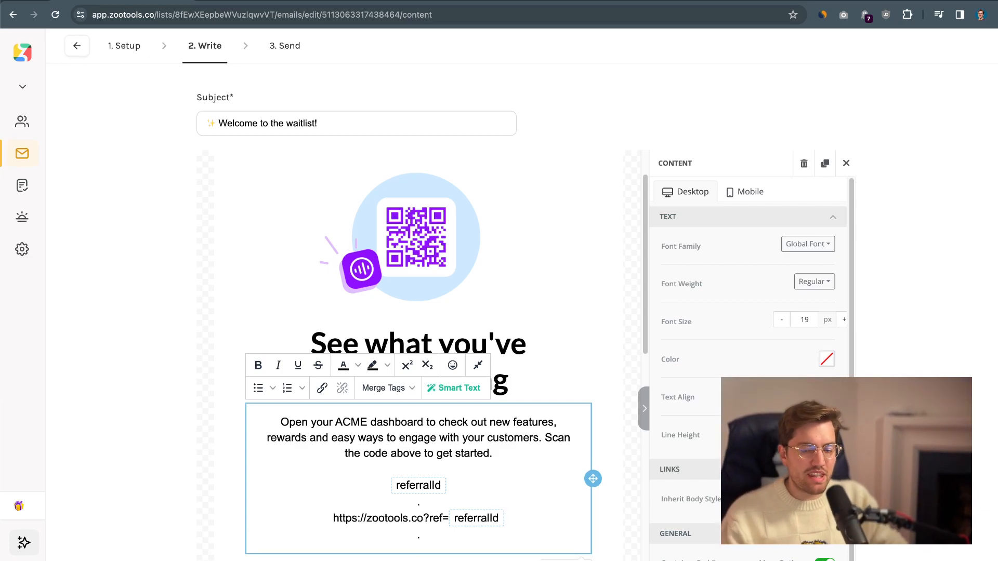
{"action": "key", "text": "Return"}
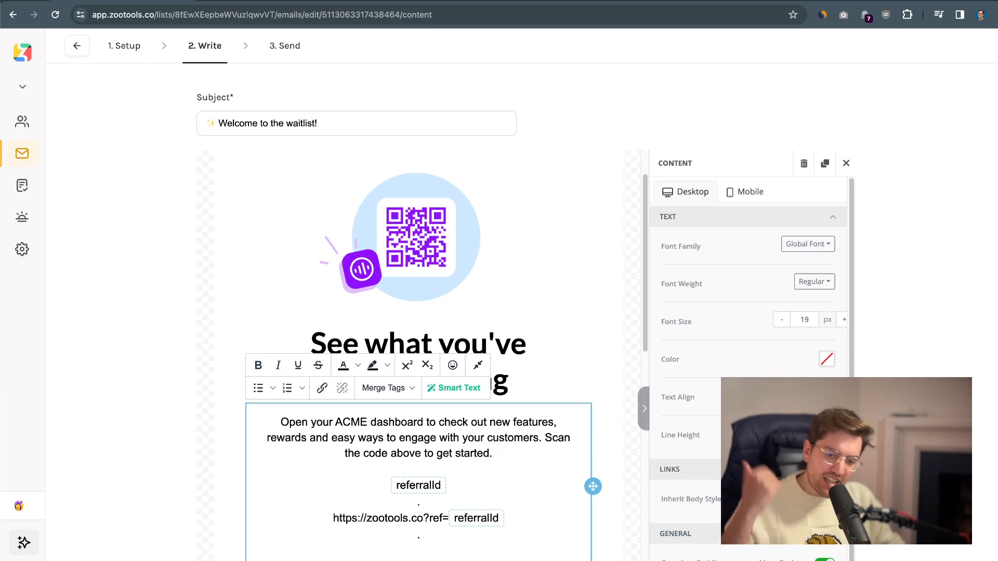
{"action": "scroll", "coordinate": [507, 478], "scroll_direction": "down", "scroll_amount": 1}
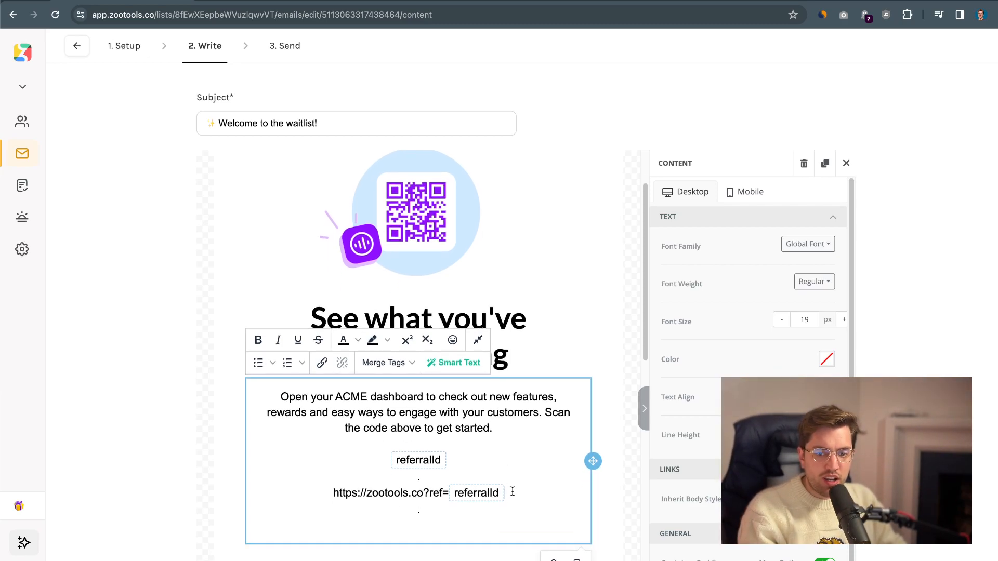
{"action": "triple_click", "coordinate": [545, 498]}
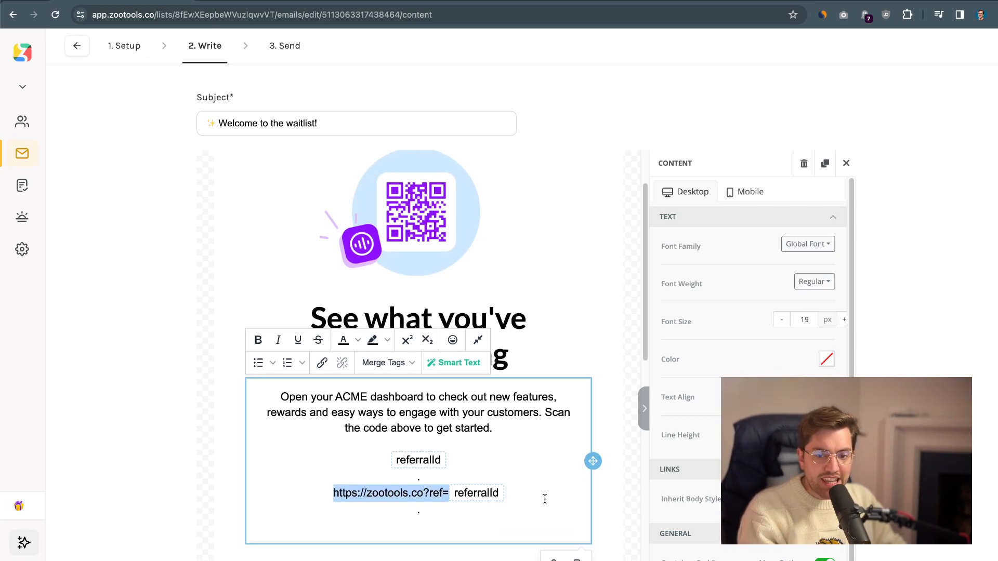
{"action": "left_click", "coordinate": [464, 526]}
{"action": "type", "text": "https://zootools.co?ref= referralId"}
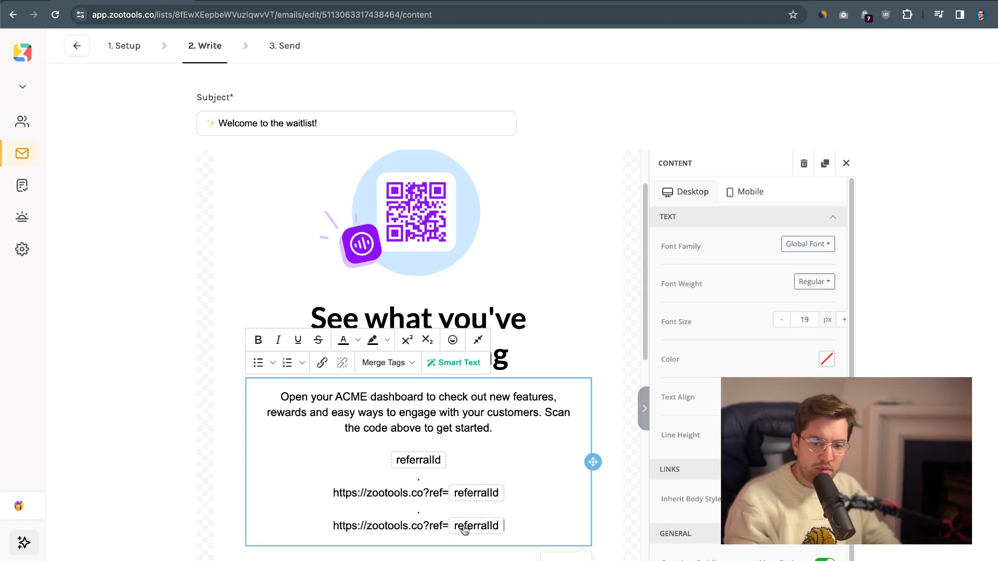
{"action": "triple_click", "coordinate": [464, 527]}
{"action": "left_click", "coordinate": [411, 523]}
{"action": "left_click_drag", "start_coordinate": [319, 522], "coordinate": [555, 538]}
{"action": "key", "text": "super+c"}
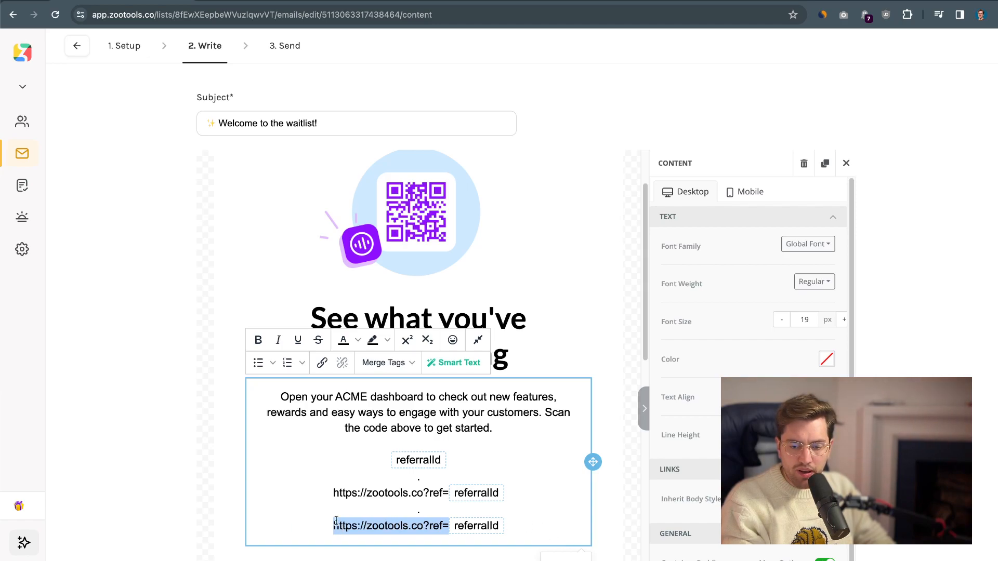
{"action": "left_click", "coordinate": [322, 363]}
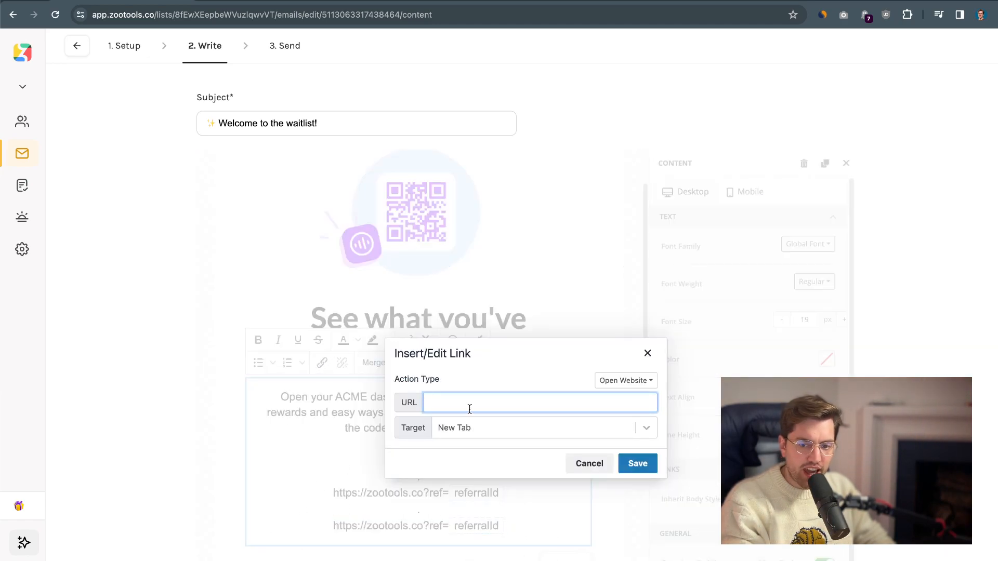
{"action": "key", "text": "super+v"}
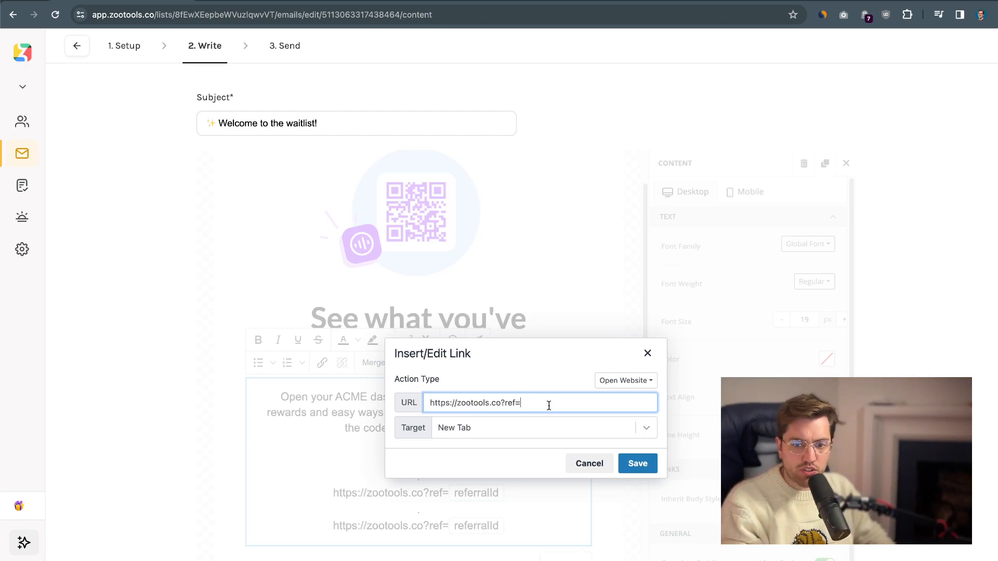
{"action": "scroll", "coordinate": [548, 405], "scroll_direction": "up", "scroll_amount": 5}
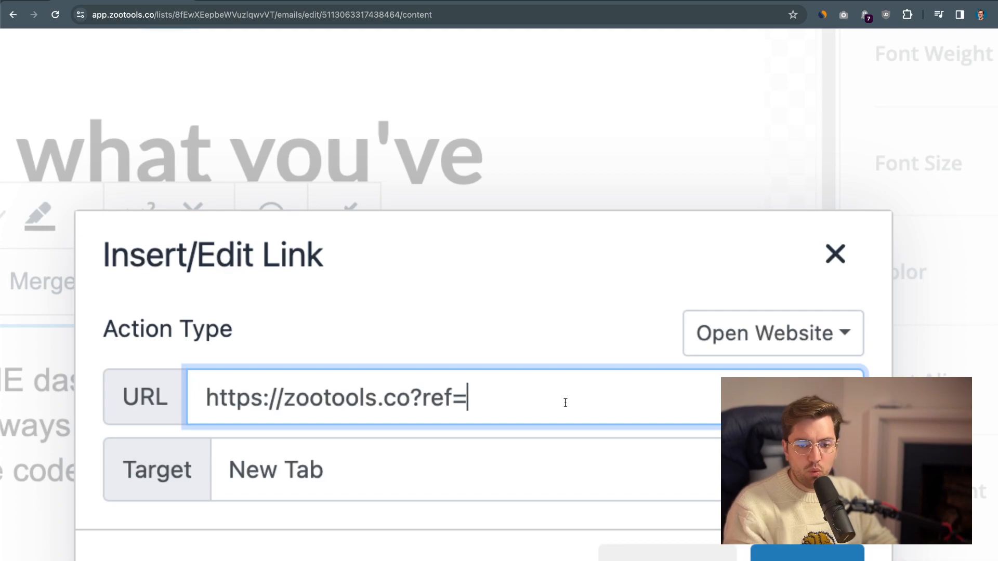
{"action": "scroll", "coordinate": [566, 403], "scroll_direction": "down", "scroll_amount": 1}
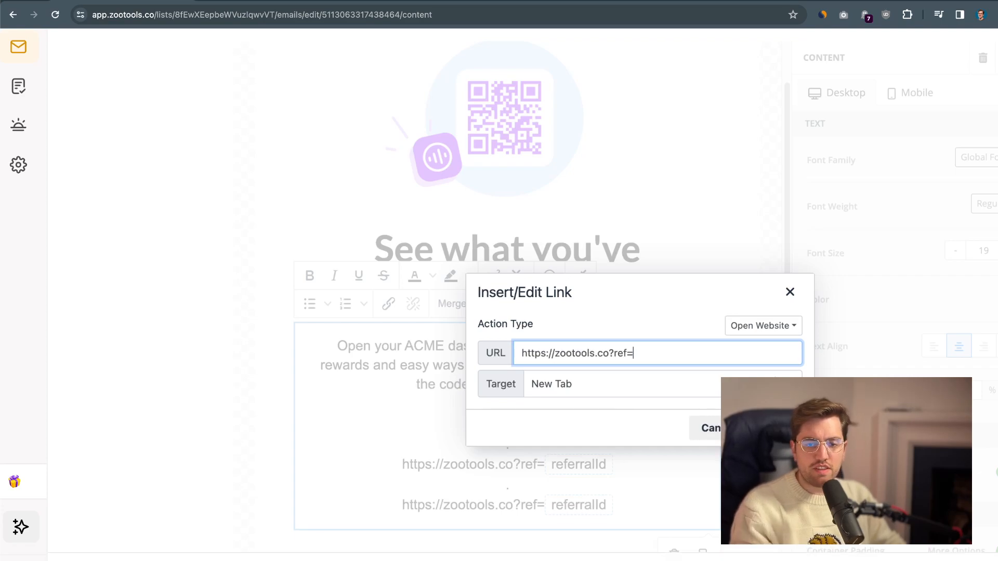
{"action": "left_click", "coordinate": [324, 374]}
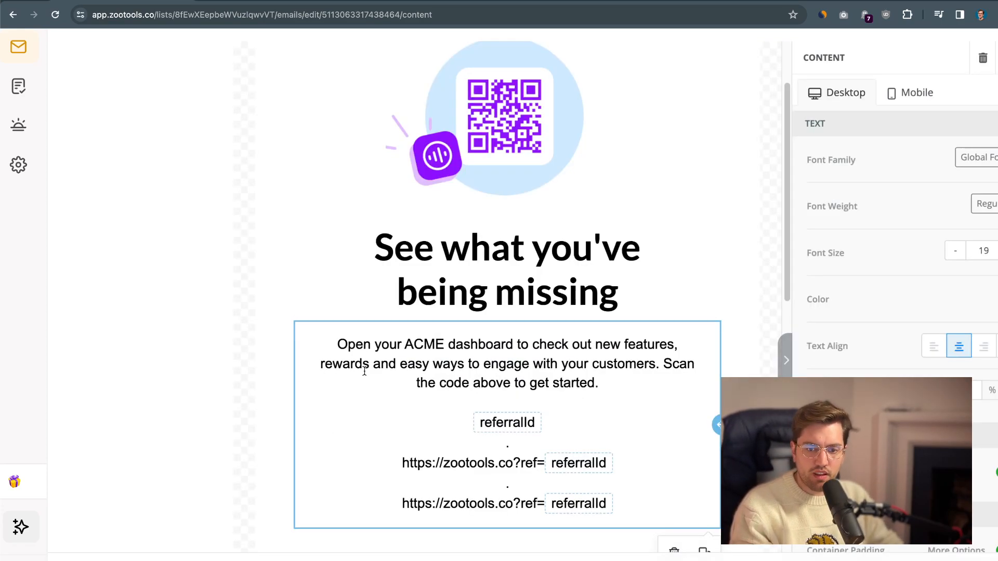
{"action": "left_click", "coordinate": [83, 302]}
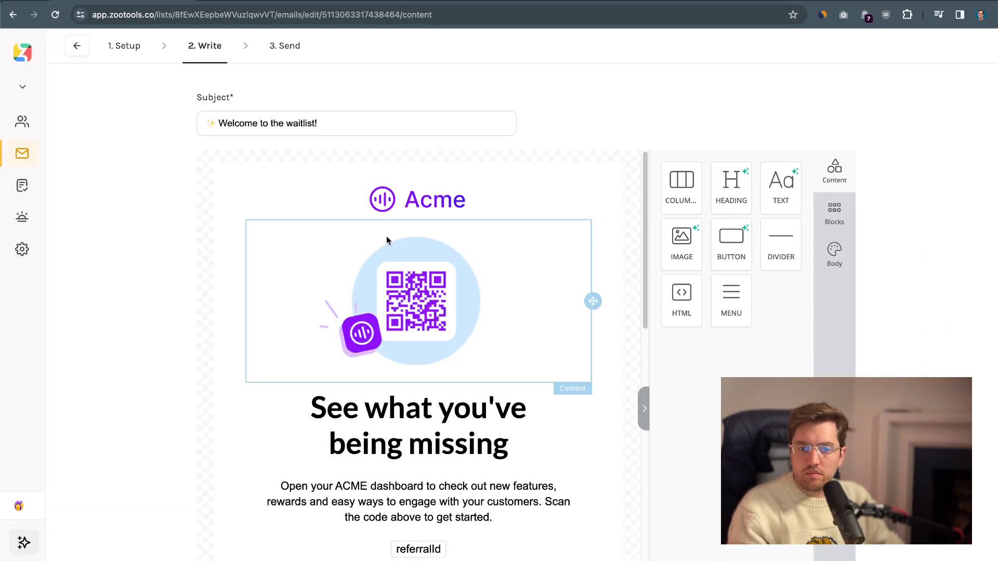
{"action": "scroll", "coordinate": [400, 237], "scroll_direction": "down", "scroll_amount": 3}
{"action": "left_click", "coordinate": [514, 470]}
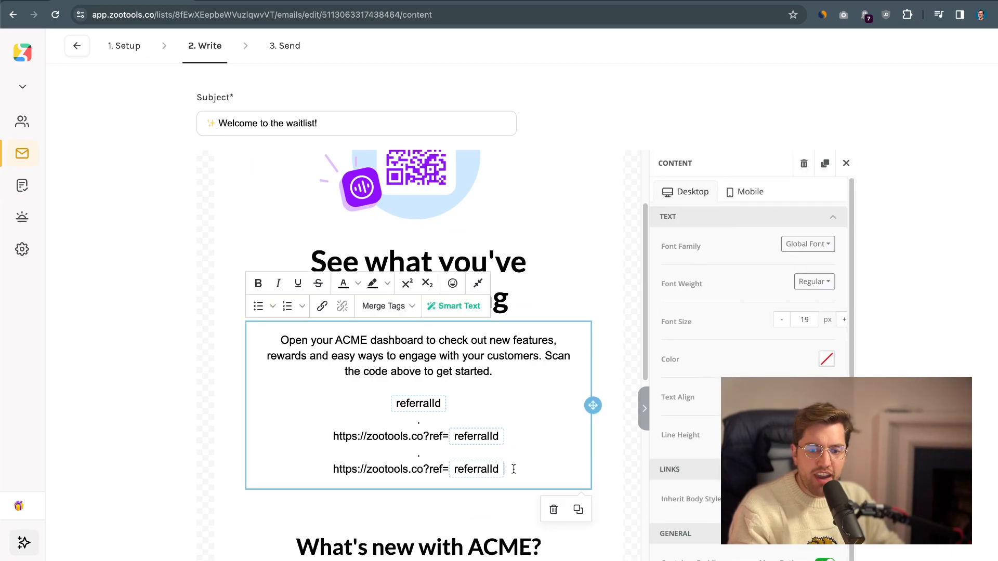
{"action": "key", "text": "shift+Home"}
{"action": "key", "text": "super+c"}
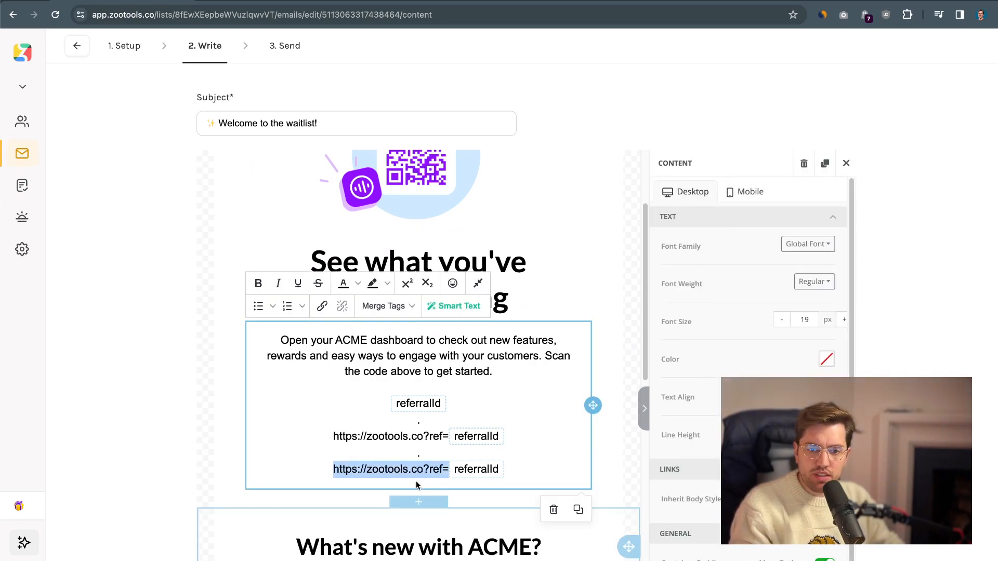
{"action": "left_click", "coordinate": [323, 305]}
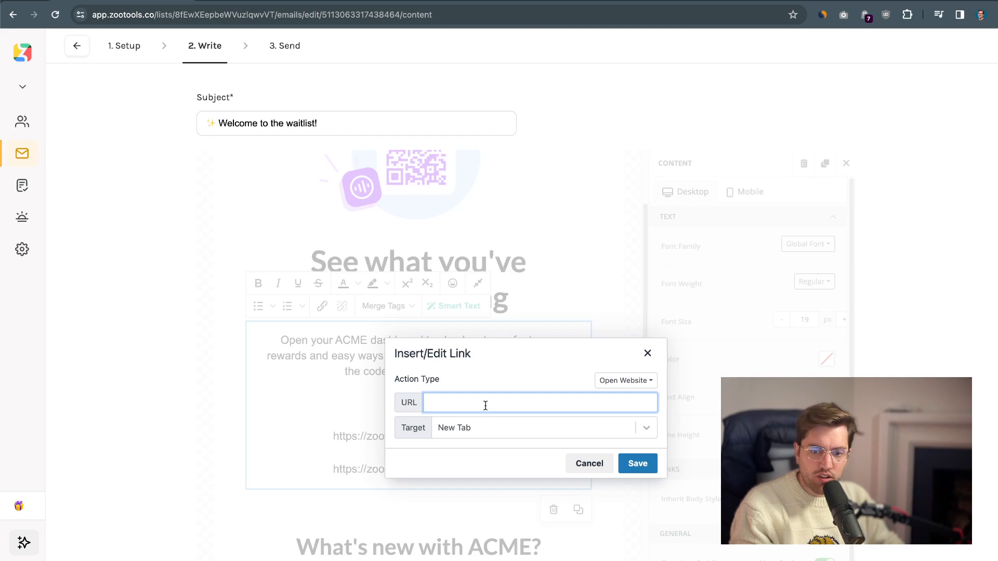
{"action": "key", "text": "super+v"}
{"action": "type", "text": "{{"}
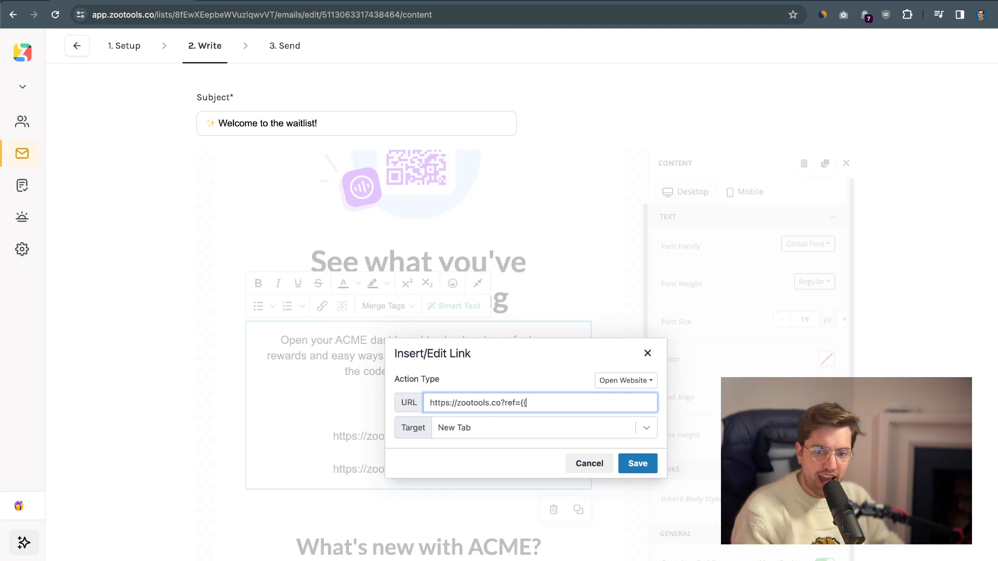
{"action": "type", "text": "referral"}
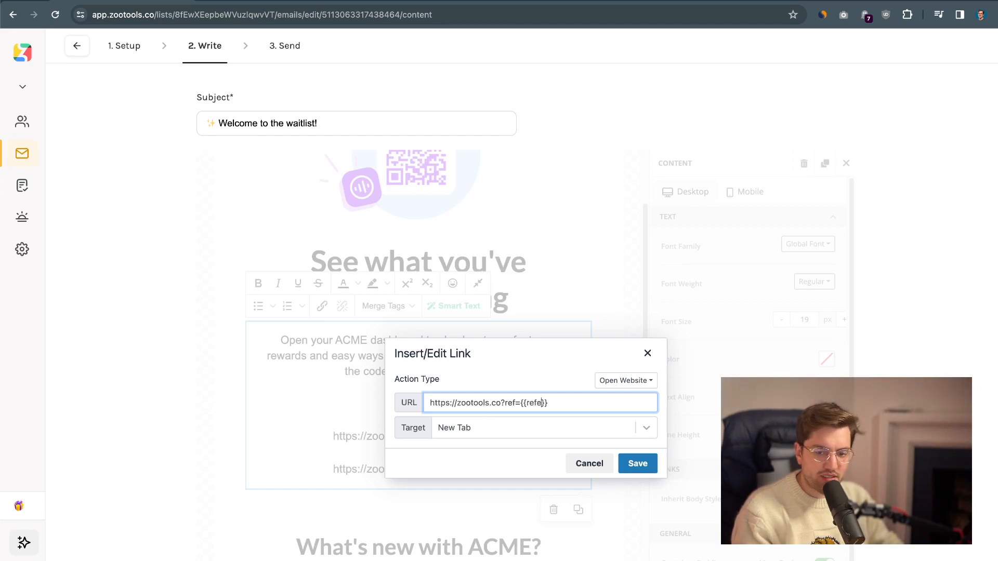
{"action": "type", "text": "Id"}
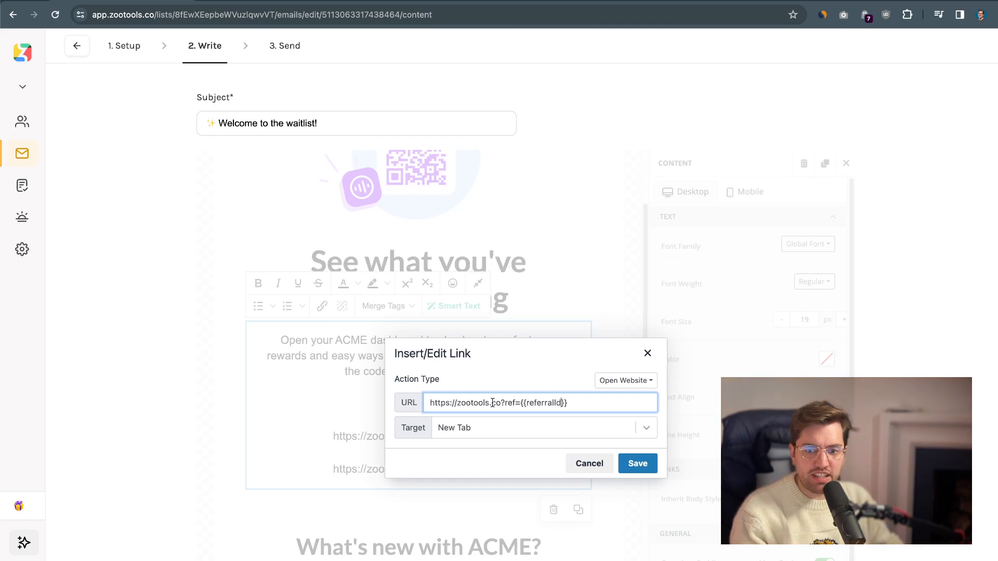
{"action": "left_click_drag", "start_coordinate": [525, 403], "coordinate": [562, 403]}
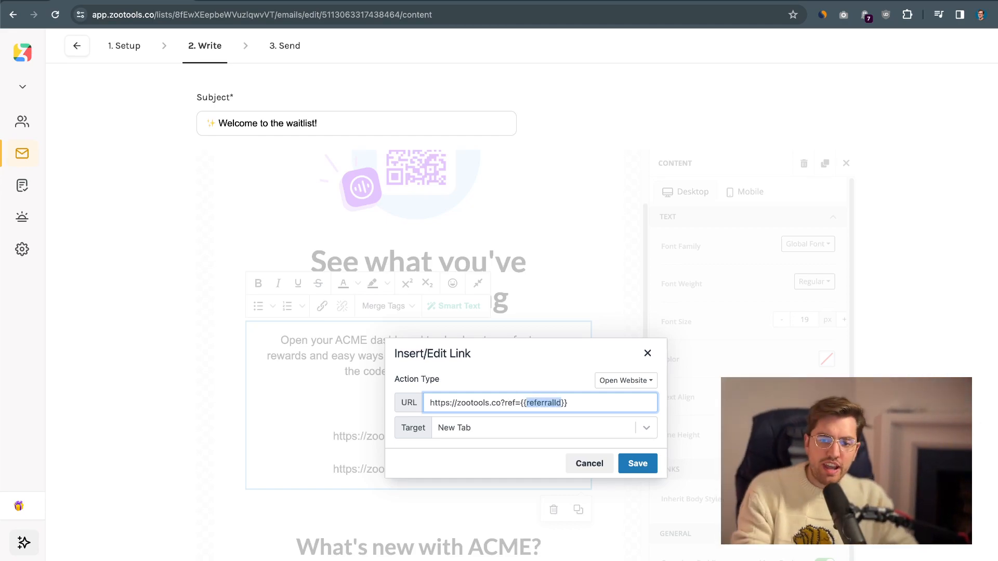
{"action": "left_click", "coordinate": [556, 402]}
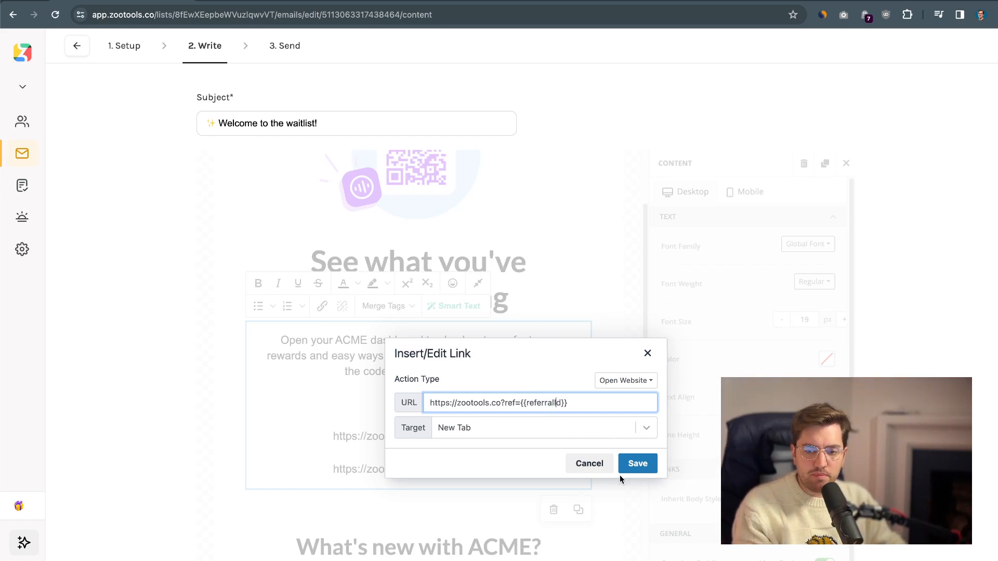
{"action": "left_click", "coordinate": [639, 469]}
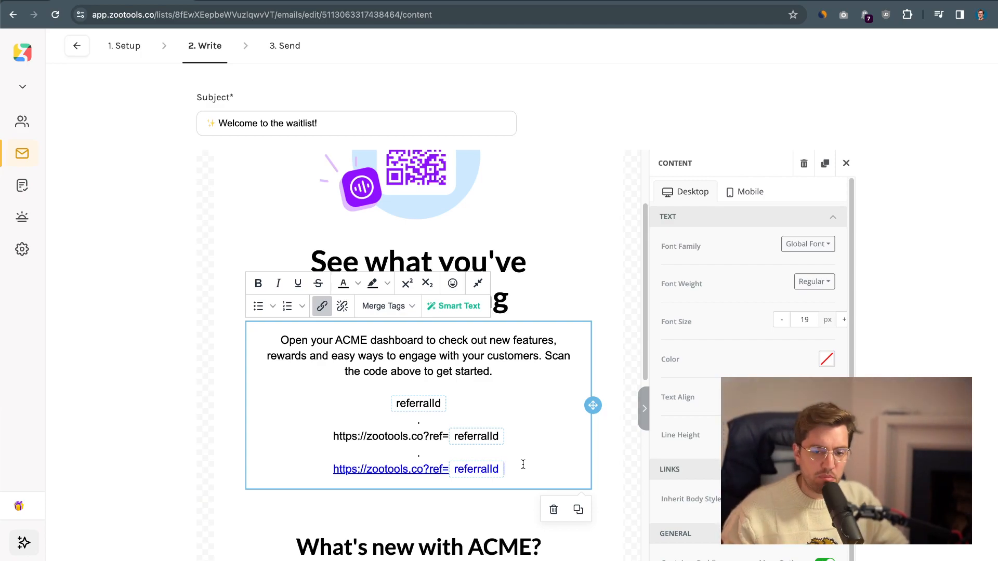
{"action": "left_click", "coordinate": [884, 457]}
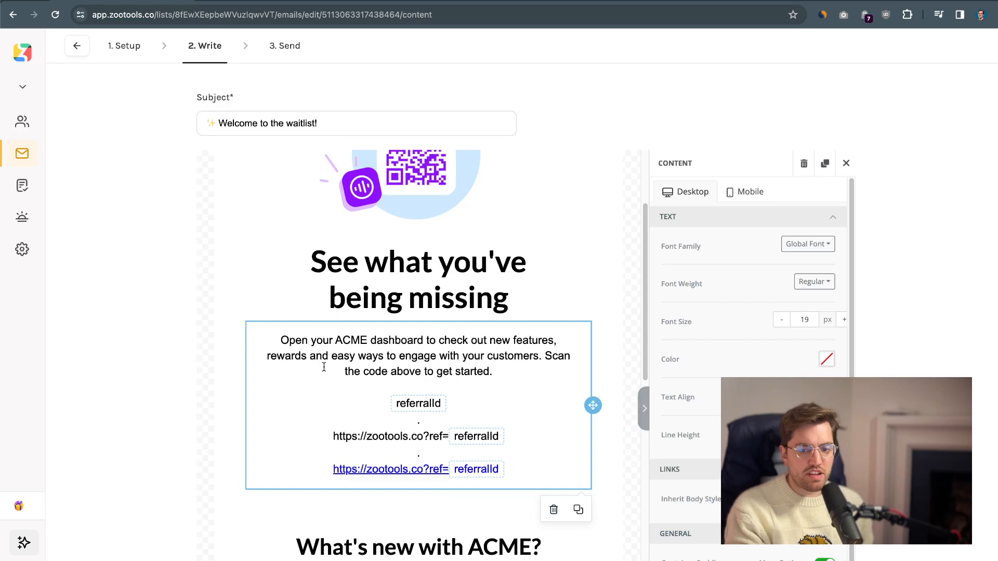
{"action": "left_click", "coordinate": [285, 46]}
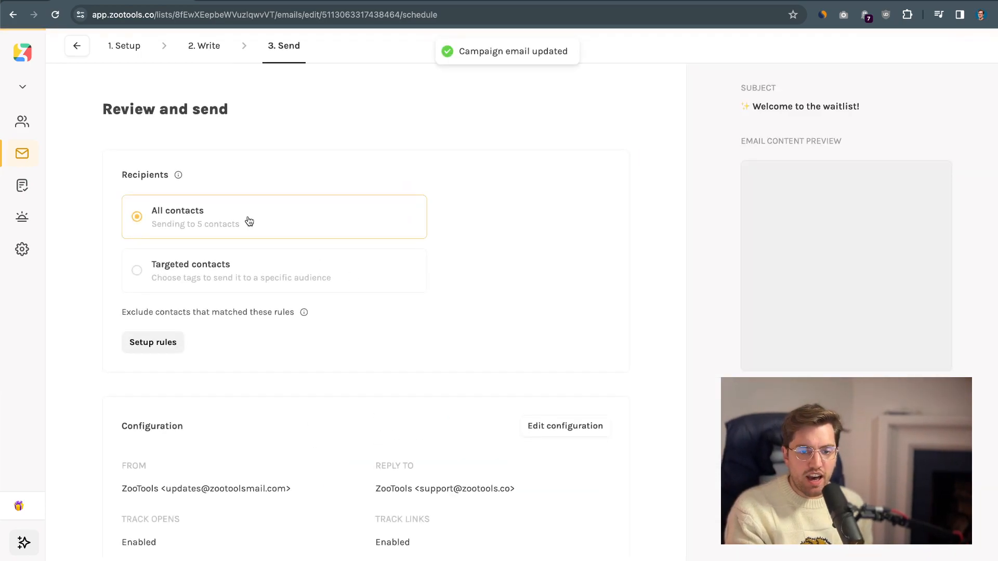
{"action": "left_click", "coordinate": [200, 46]}
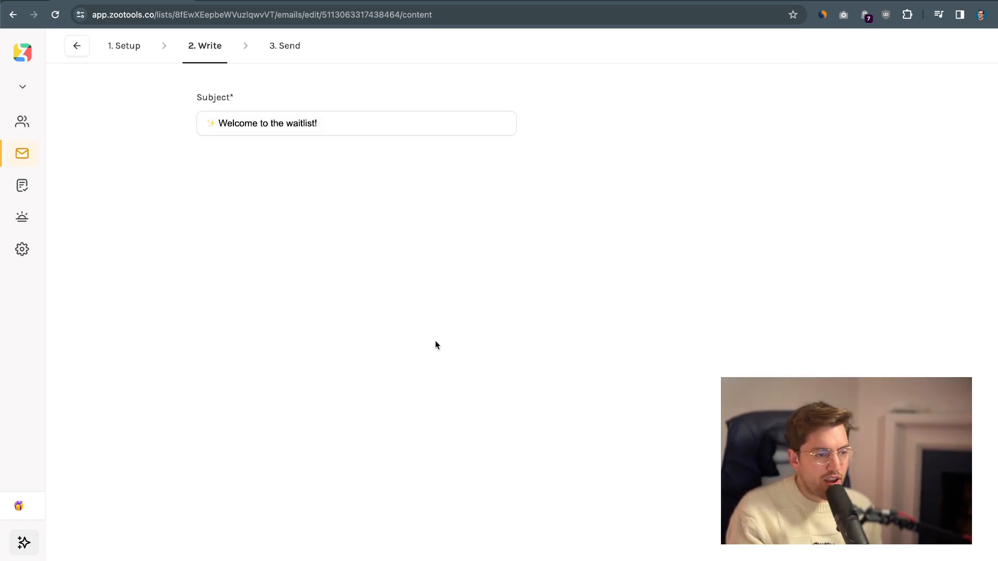
{"action": "scroll", "coordinate": [414, 490], "scroll_direction": "down", "scroll_amount": 4}
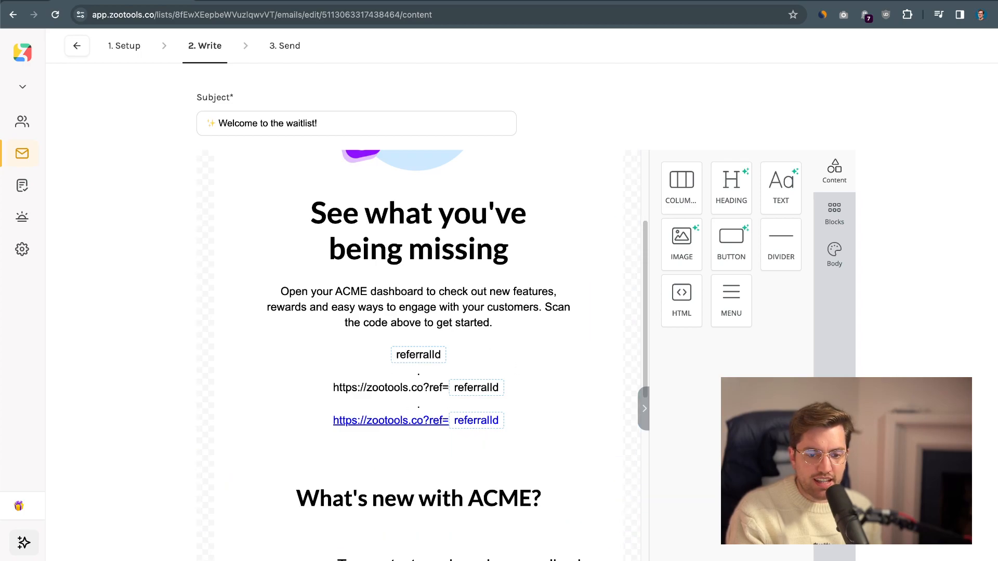
{"action": "left_click", "coordinate": [281, 558]}
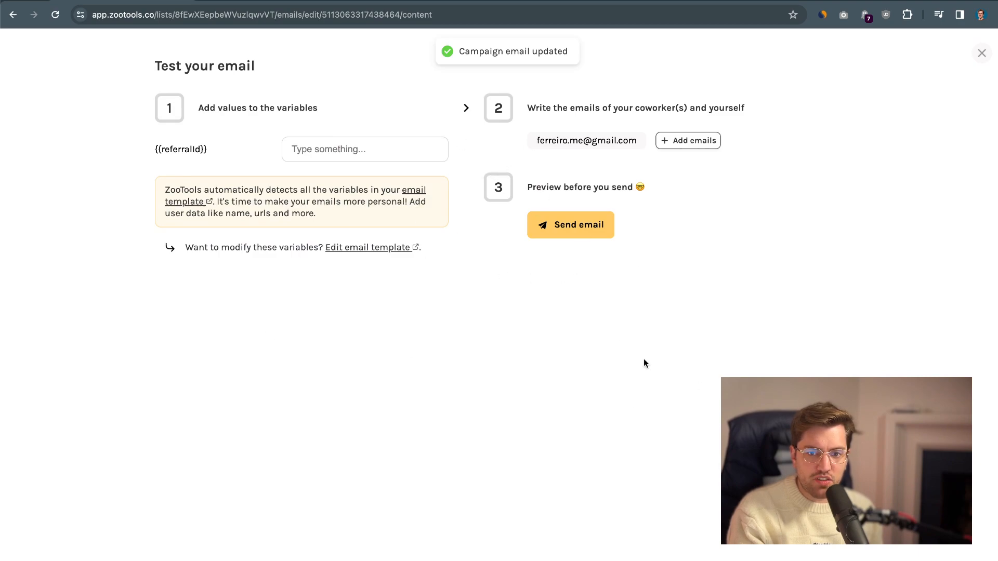
{"action": "left_click", "coordinate": [982, 56]}
Step: Send the campaign immediately to all contacts with progressive delivery and open its campaign page
{"action": "left_click", "coordinate": [294, 58]}
{"action": "scroll", "coordinate": [310, 290], "scroll_direction": "down", "scroll_amount": 10}
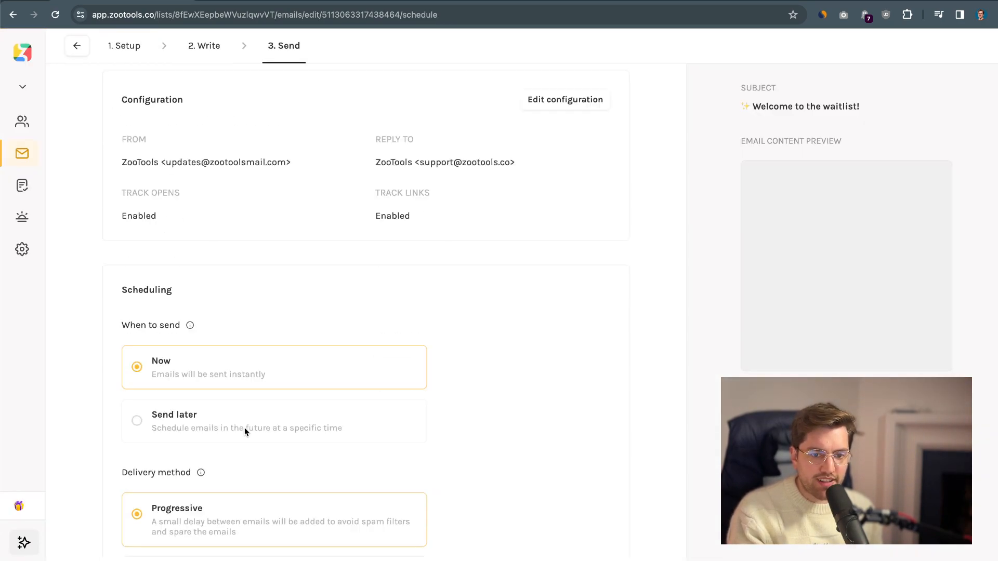
{"action": "left_click", "coordinate": [162, 540]}
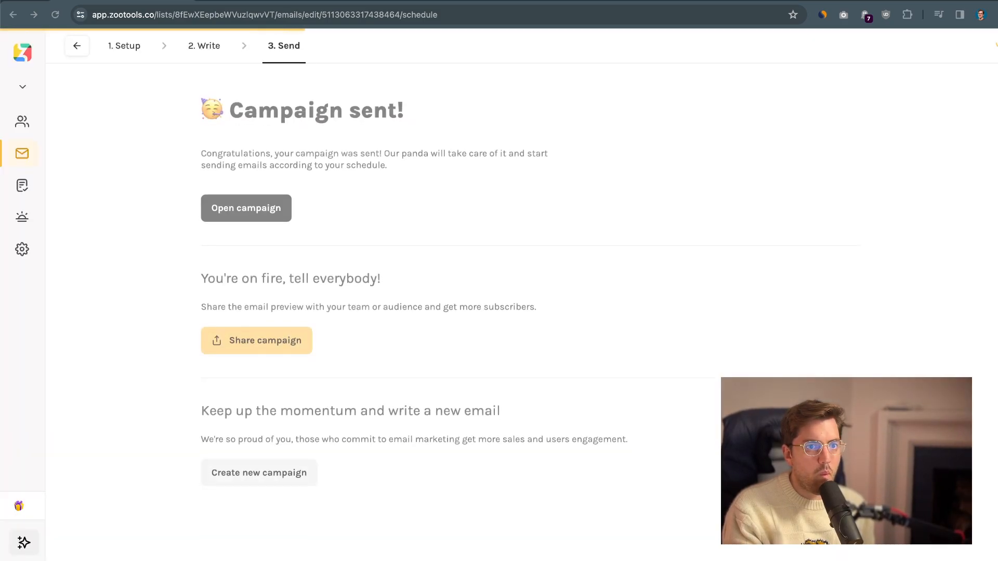
{"action": "left_click", "coordinate": [285, 215]}
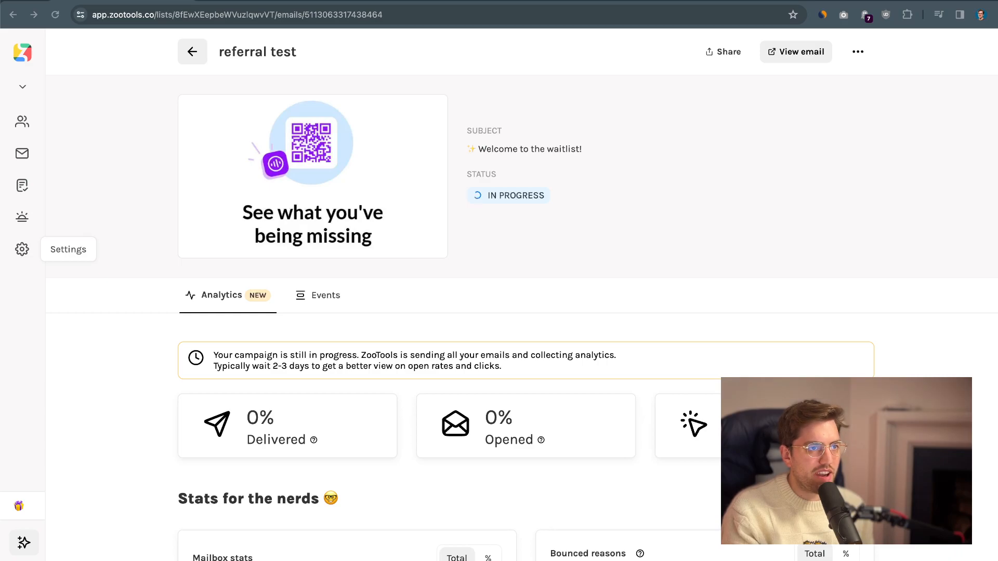
Step: Switch to the Gmail window and view the received "Welcome to the waitlist!" email at its referral section
{"action": "left_click_drag", "start_coordinate": [740, 187], "coordinate": [717, 202]}
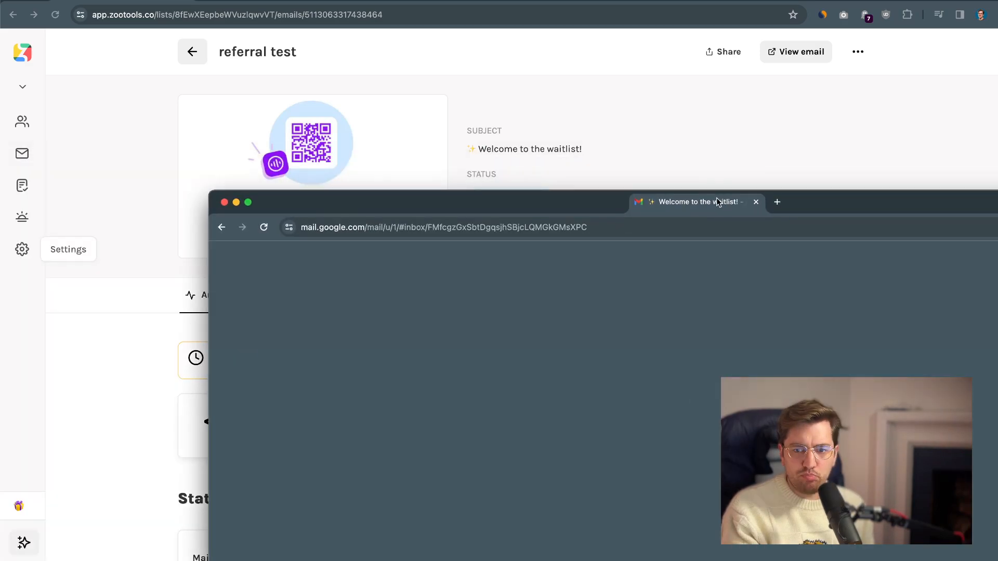
{"action": "double_click", "coordinate": [770, 201]}
{"action": "scroll", "coordinate": [556, 300], "scroll_direction": "up", "scroll_amount": 9}
{"action": "scroll", "coordinate": [556, 302], "scroll_direction": "down", "scroll_amount": 8}
{"action": "scroll", "coordinate": [556, 303], "scroll_direction": "down", "scroll_amount": 1}
{"action": "scroll", "coordinate": [556, 303], "scroll_direction": "up", "scroll_amount": 1}
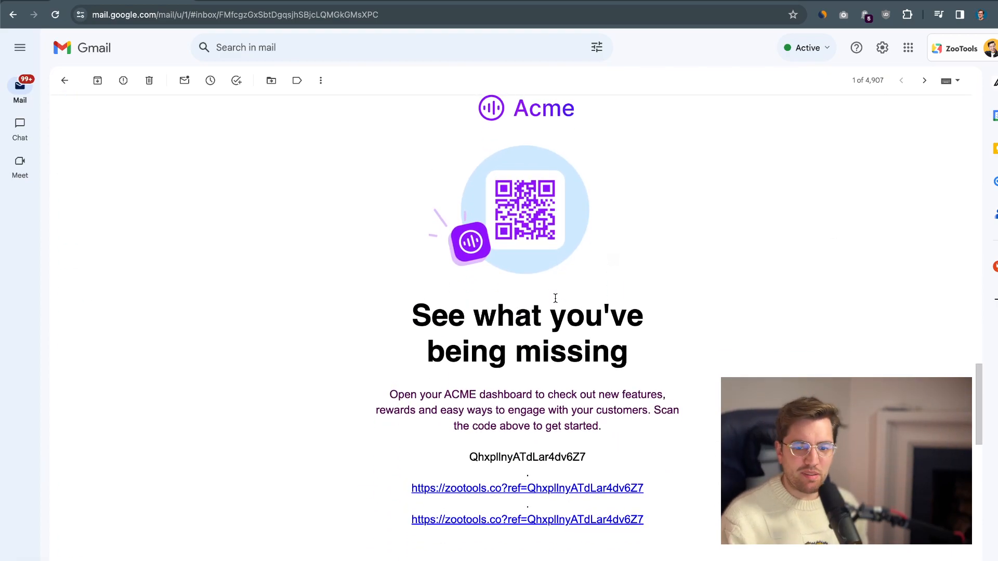
Step: Examine the referral ID line and the personalised referral links in the received email
{"action": "left_click_drag", "start_coordinate": [463, 462], "coordinate": [377, 457]}
{"action": "left_click", "coordinate": [622, 453]}
{"action": "left_click", "coordinate": [377, 457]}
{"action": "left_click_drag", "start_coordinate": [403, 490], "coordinate": [709, 490]}
{"action": "left_click", "coordinate": [699, 490]}
{"action": "left_click", "coordinate": [371, 498]}
{"action": "left_click", "coordinate": [708, 489]}
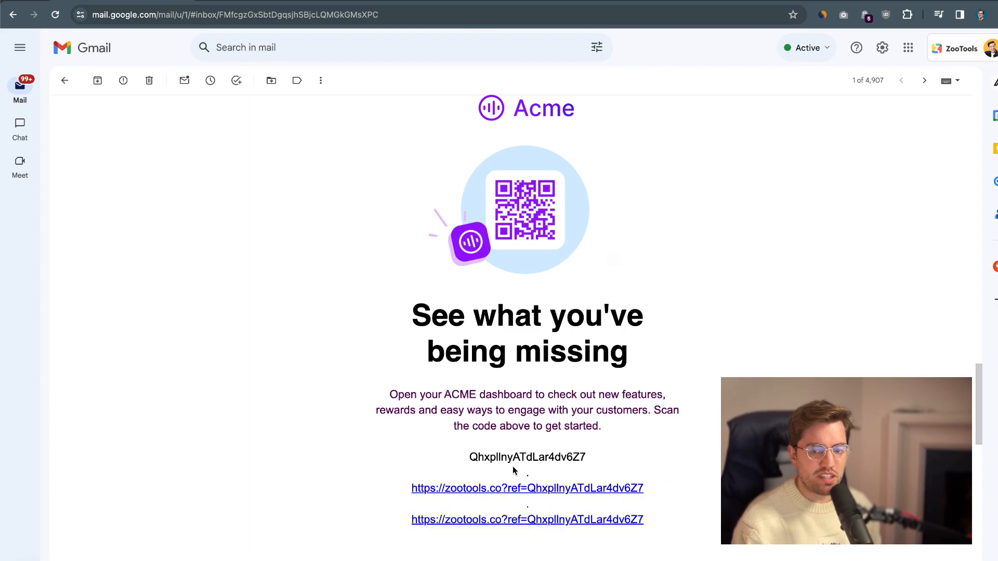
{"action": "scroll", "coordinate": [561, 481], "scroll_direction": "down", "scroll_amount": 2}
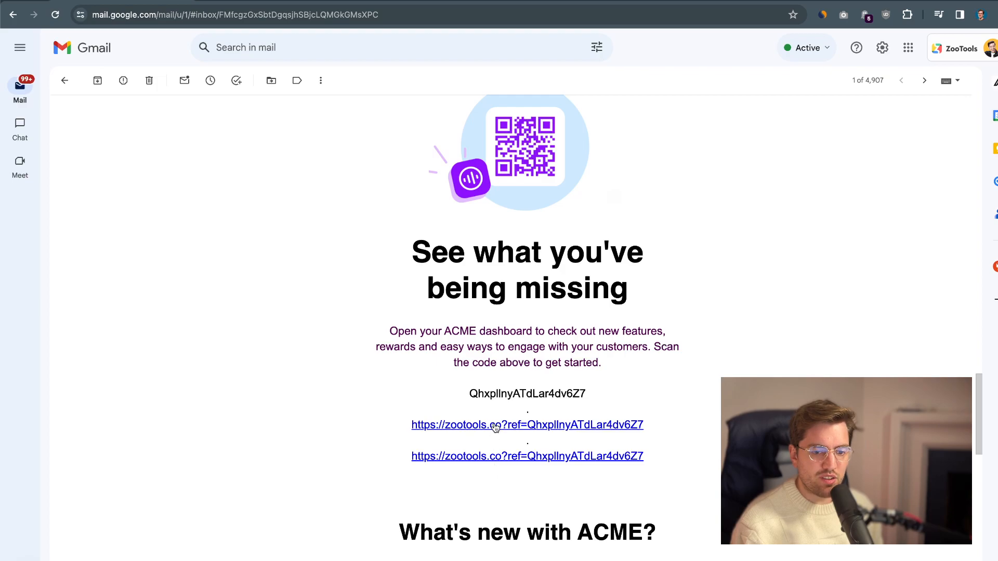
Step: Follow the second referral link in the email and check the ref parameter in the page address
{"action": "left_click", "coordinate": [492, 461]}
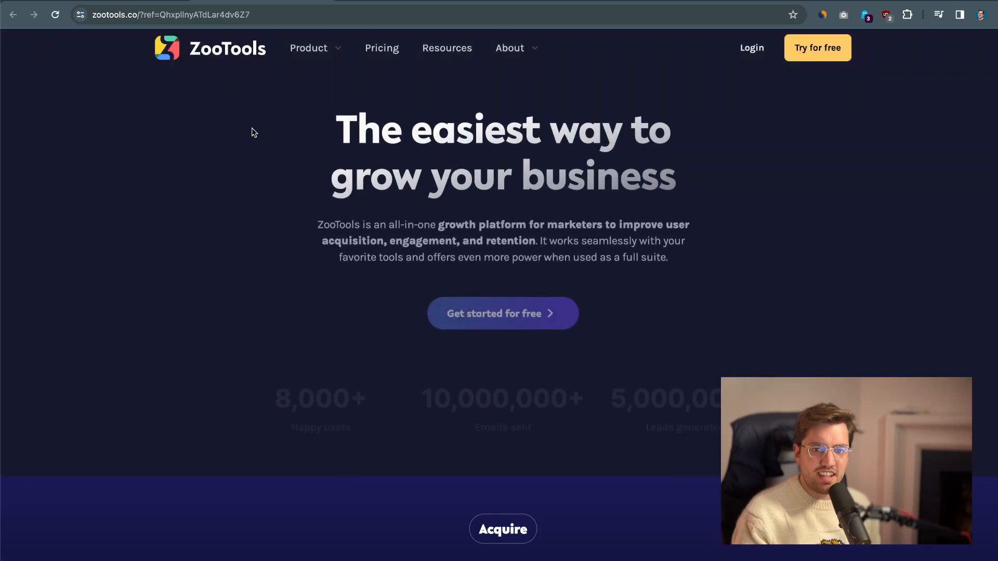
{"action": "left_click_drag", "start_coordinate": [252, 130], "coordinate": [869, 297]}
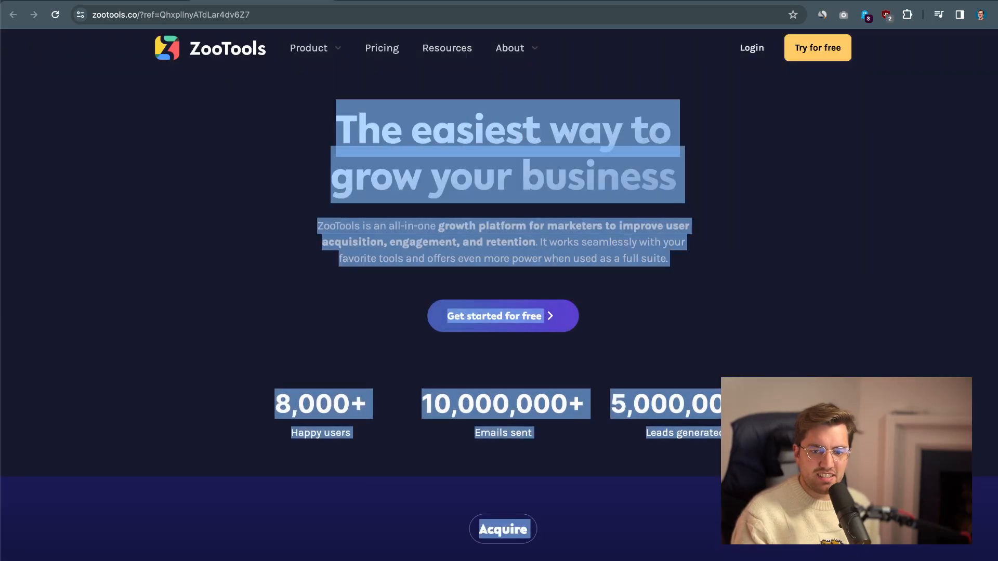
{"action": "left_click", "coordinate": [246, 147]}
{"action": "left_click_drag", "start_coordinate": [182, 15], "coordinate": [324, 36]}
Step: Return to the ZooTools campaign page and go back to the list of email campaigns
{"action": "left_click_drag", "start_coordinate": [262, 1], "coordinate": [0, 124]}
{"action": "left_click", "coordinate": [57, 72]}
{"action": "left_click", "coordinate": [191, 52]}
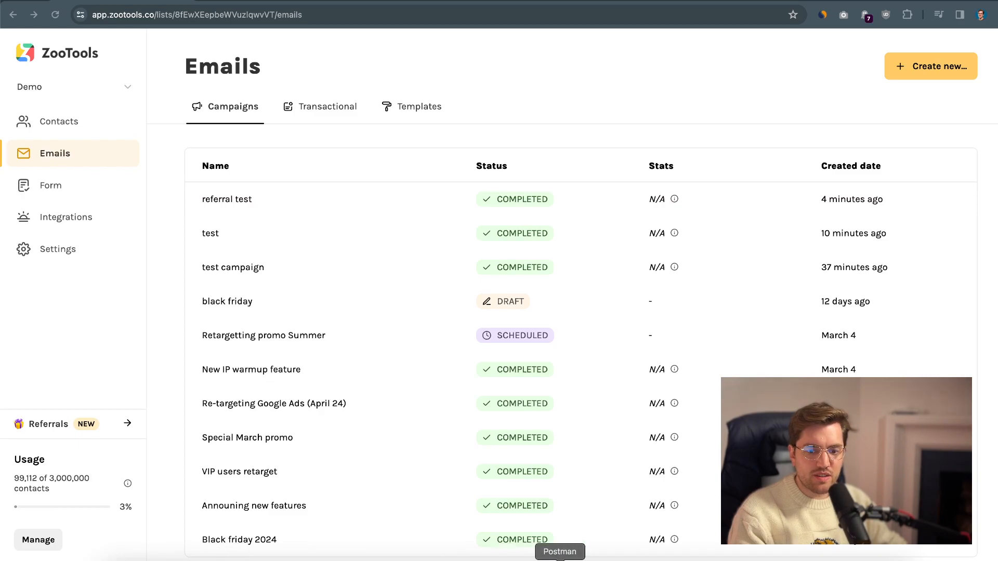
Step: Switch to Postman and examine the customReferralId property in the body of the "test custom referral id" request
{"action": "left_click_drag", "start_coordinate": [392, 114], "coordinate": [633, 65]}
{"action": "double_click", "coordinate": [436, 281]}
{"action": "left_click", "coordinate": [445, 295]}
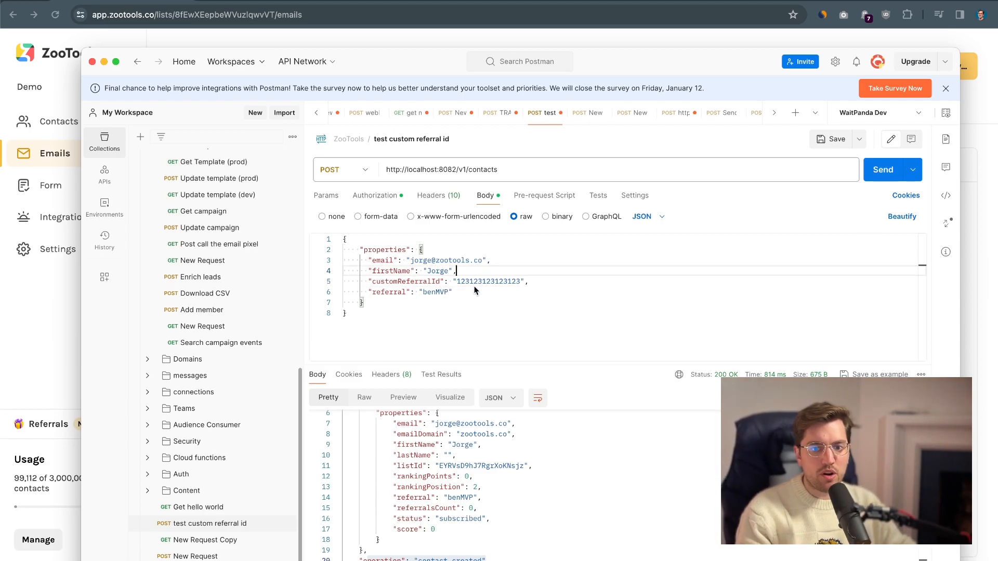
{"action": "double_click", "coordinate": [474, 284]}
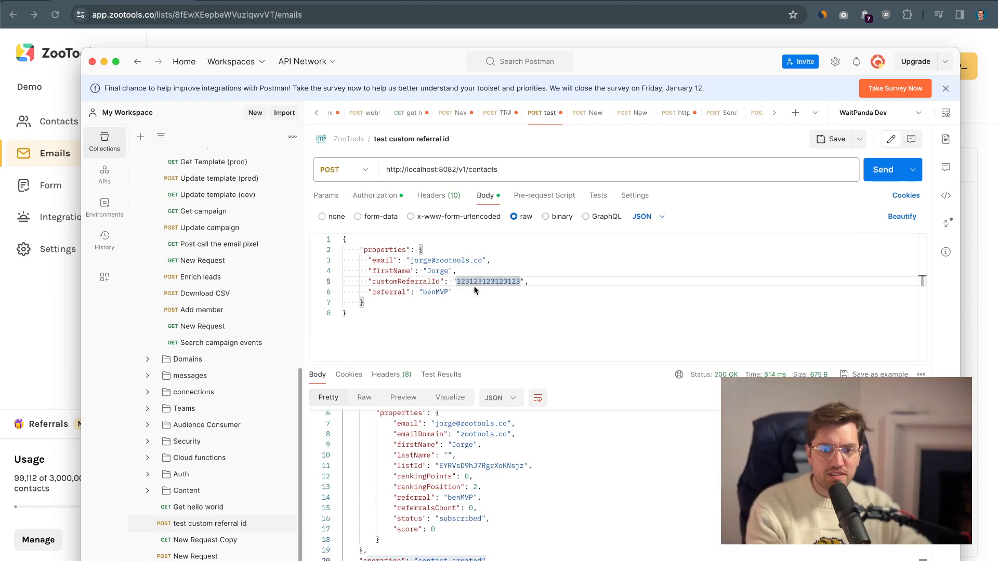
{"action": "double_click", "coordinate": [422, 282]}
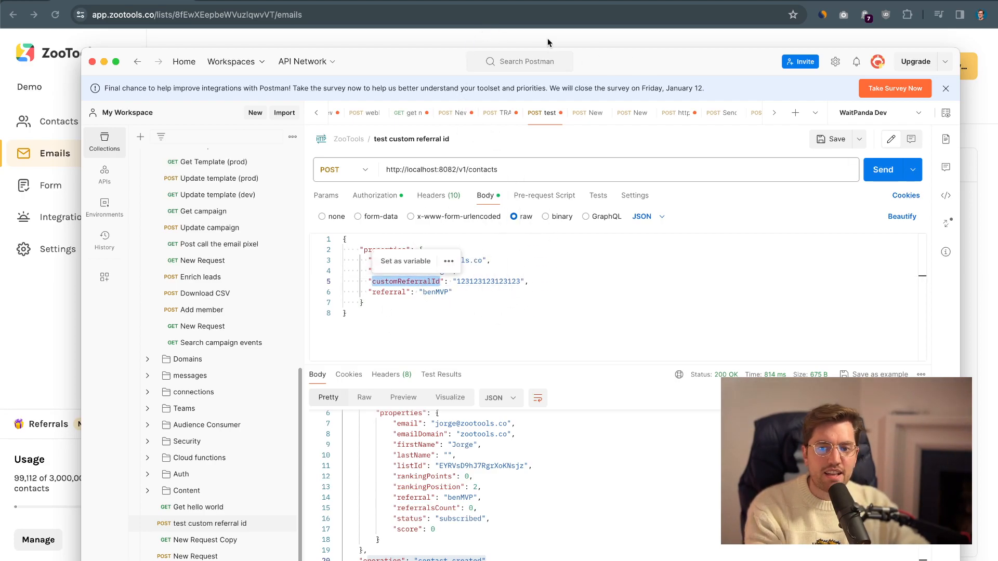
{"action": "left_click", "coordinate": [526, 305]}
{"action": "left_click", "coordinate": [494, 273]}
{"action": "left_click_drag", "start_coordinate": [499, 282], "coordinate": [496, 284]}
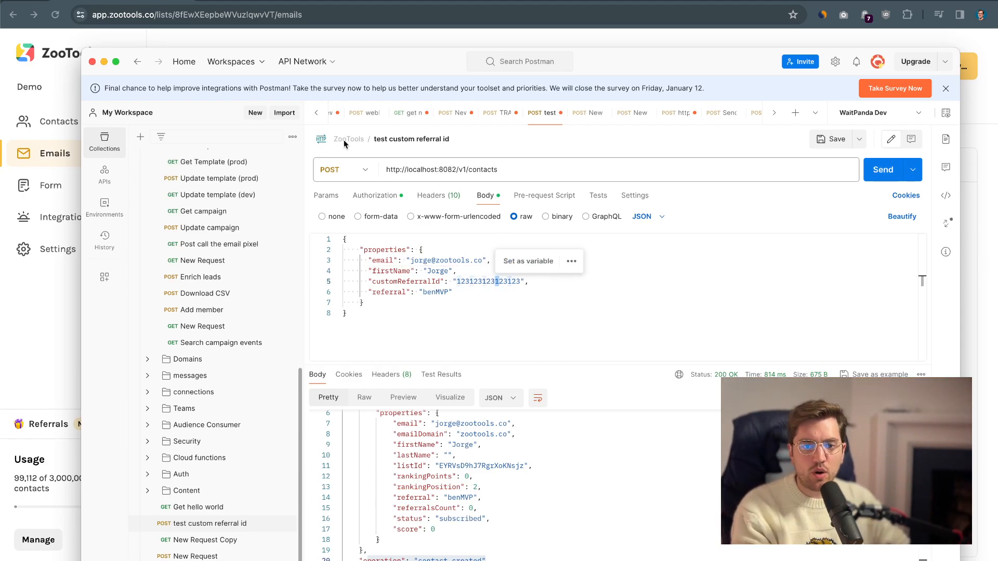
Step: Switch back to ZooTools and create an API key named "test" in the project settings
{"action": "left_click", "coordinate": [327, 25]}
{"action": "left_click", "coordinate": [81, 250]}
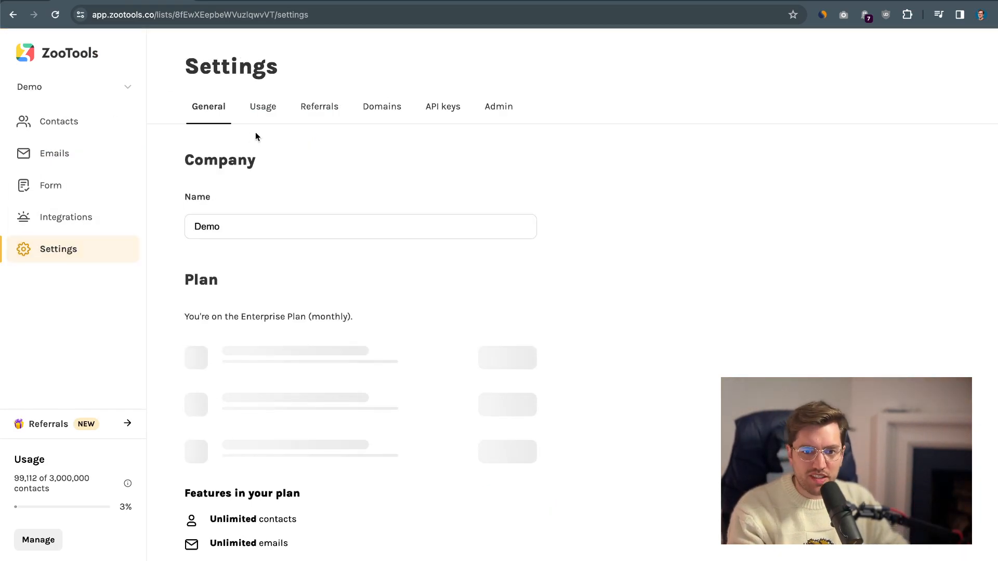
{"action": "left_click", "coordinate": [369, 104]}
{"action": "left_click", "coordinate": [456, 109]}
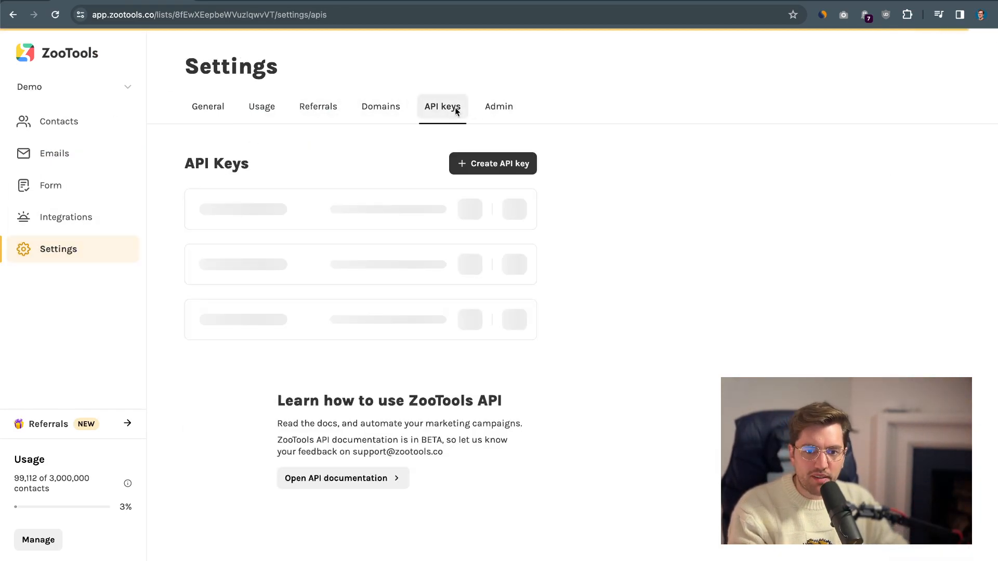
{"action": "left_click", "coordinate": [493, 163]}
{"action": "left_click", "coordinate": [469, 181]}
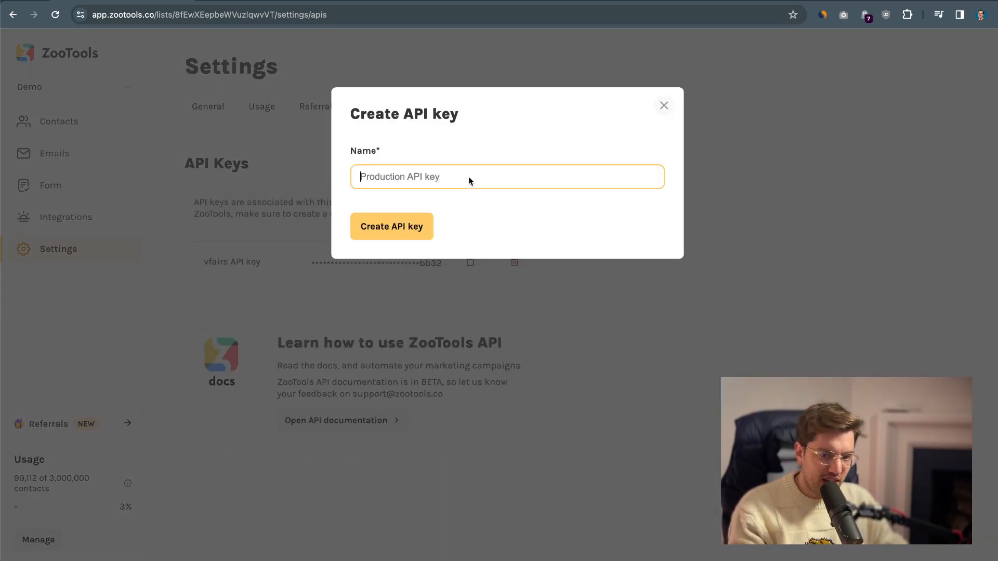
{"action": "type", "text": "test"}
{"action": "left_click", "coordinate": [407, 225]}
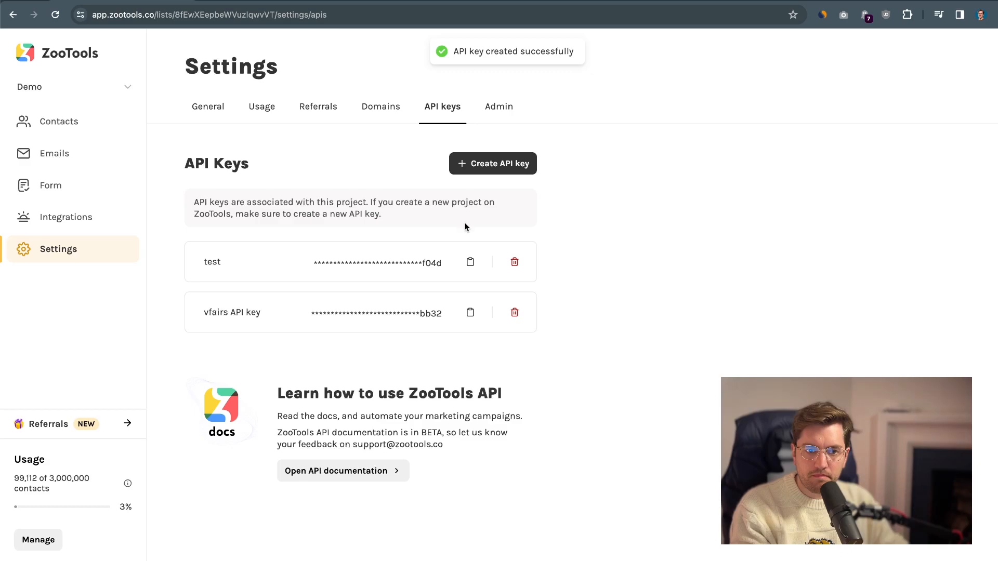
Step: Copy the new API key and paste it as the bearer token of the request in Postman
{"action": "left_click", "coordinate": [470, 262]}
{"action": "key", "text": "super+Tab"}
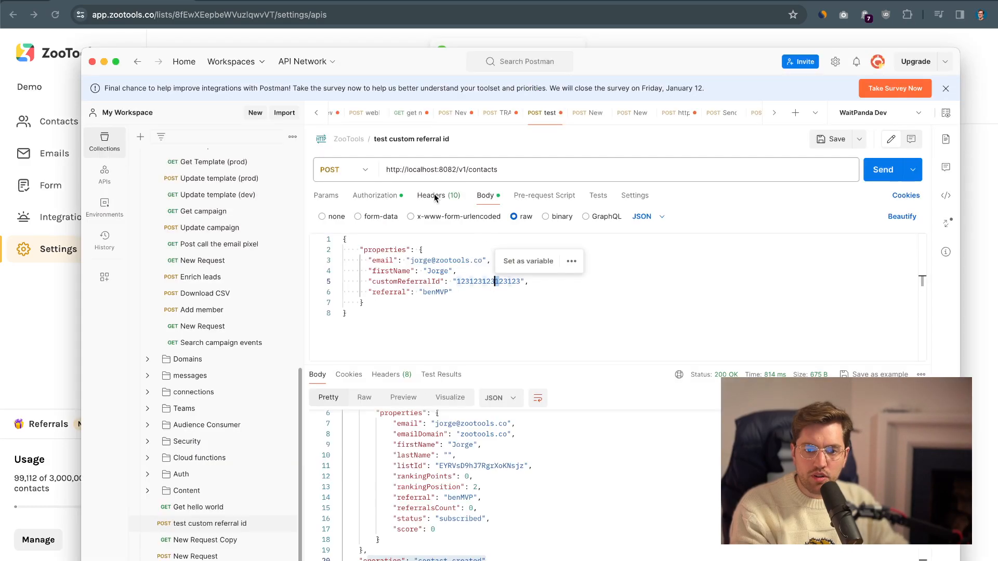
{"action": "left_click", "coordinate": [375, 195]}
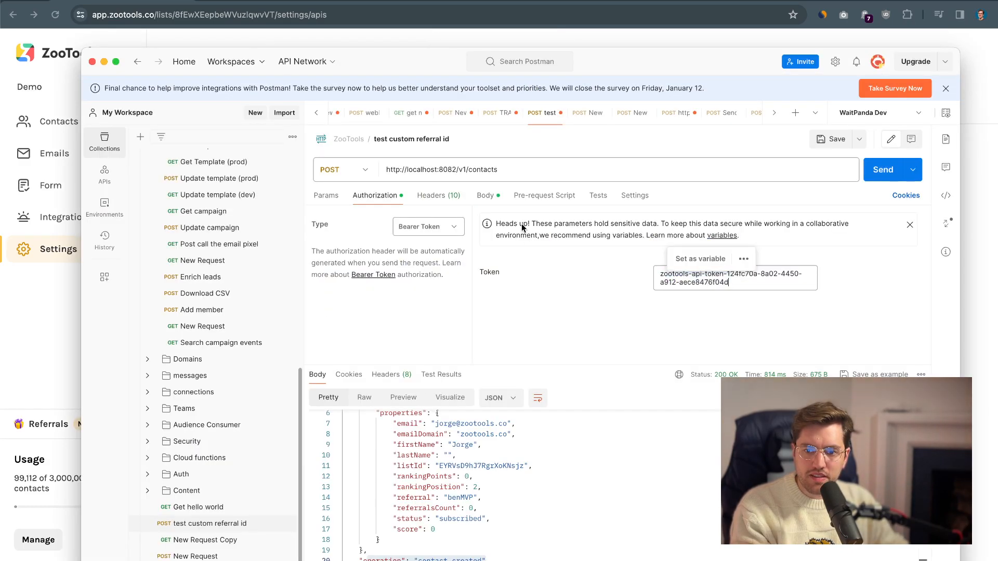
Step: Switch to ZooTools and copy the contacts endpoint URL from the Overview instructions for adding contacts via API
{"action": "left_click", "coordinate": [486, 196]}
{"action": "left_click", "coordinate": [492, 171]}
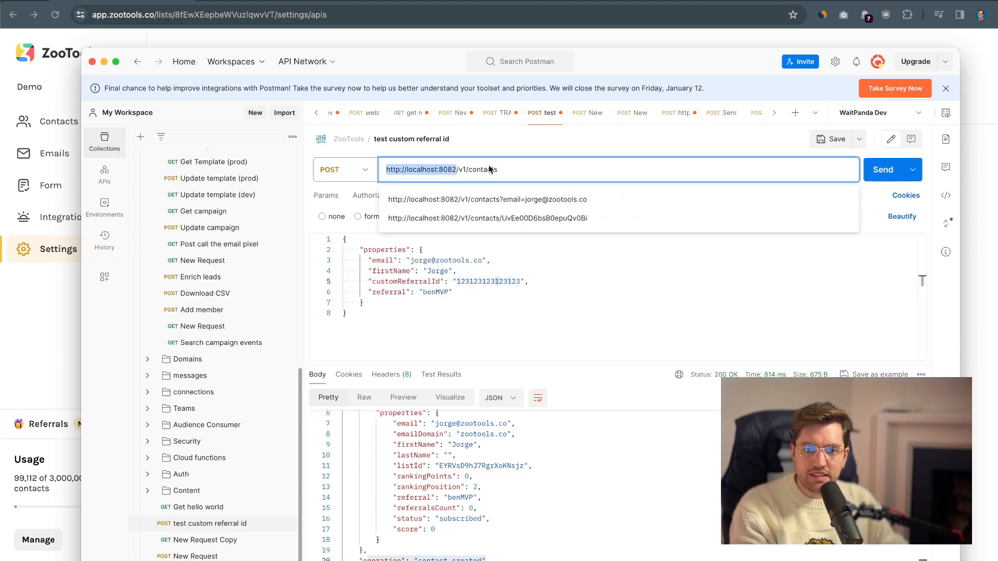
{"action": "left_click", "coordinate": [54, 132]}
{"action": "left_click", "coordinate": [49, 118]}
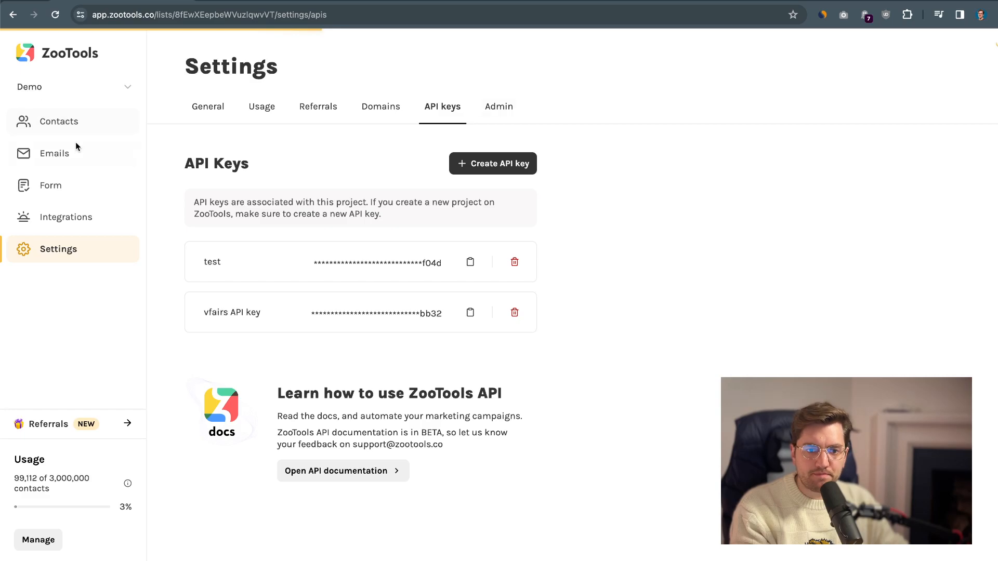
{"action": "left_click", "coordinate": [890, 66]}
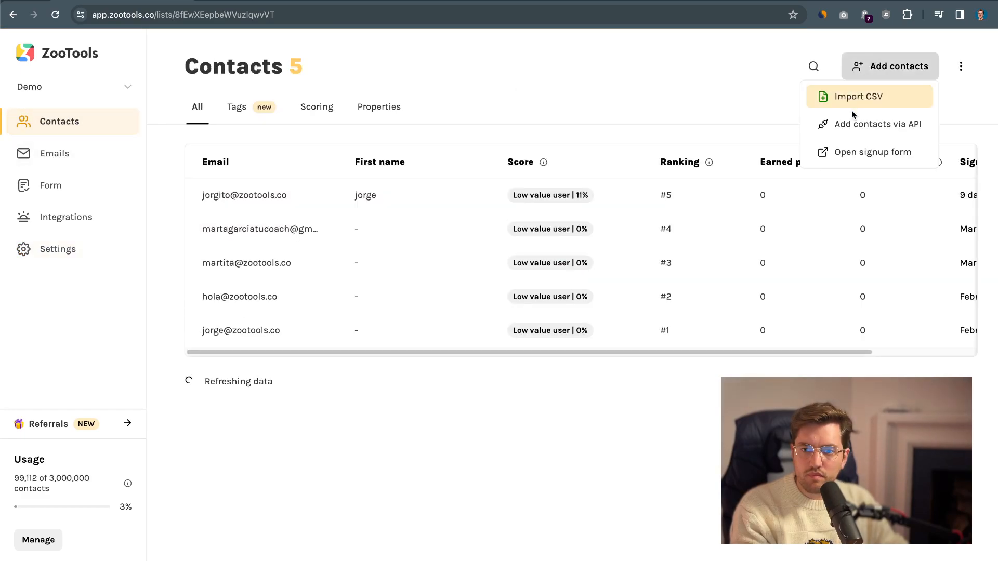
{"action": "left_click", "coordinate": [856, 124]}
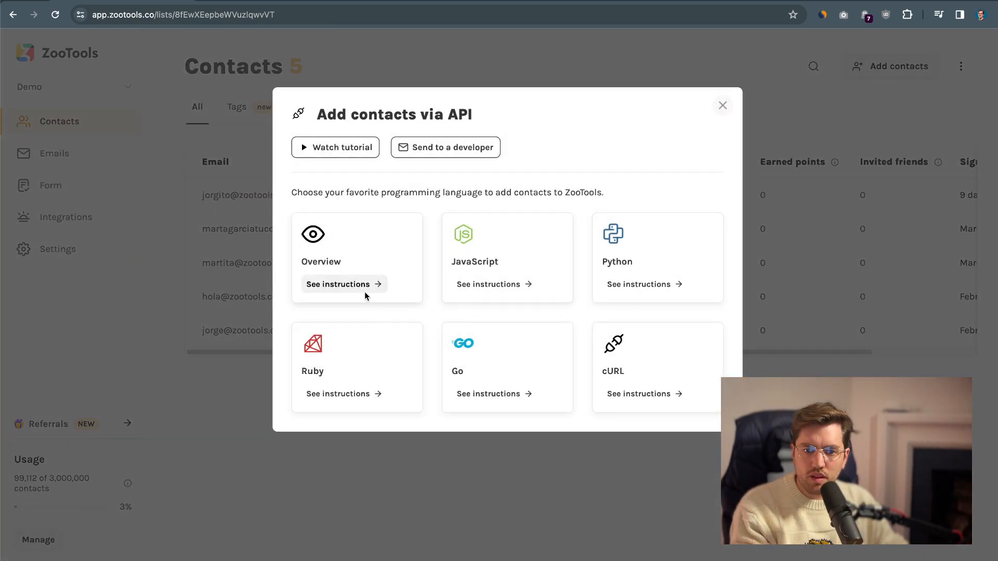
{"action": "left_click", "coordinate": [366, 290]}
{"action": "left_click", "coordinate": [676, 287]}
{"action": "key", "text": "super+Tab"}
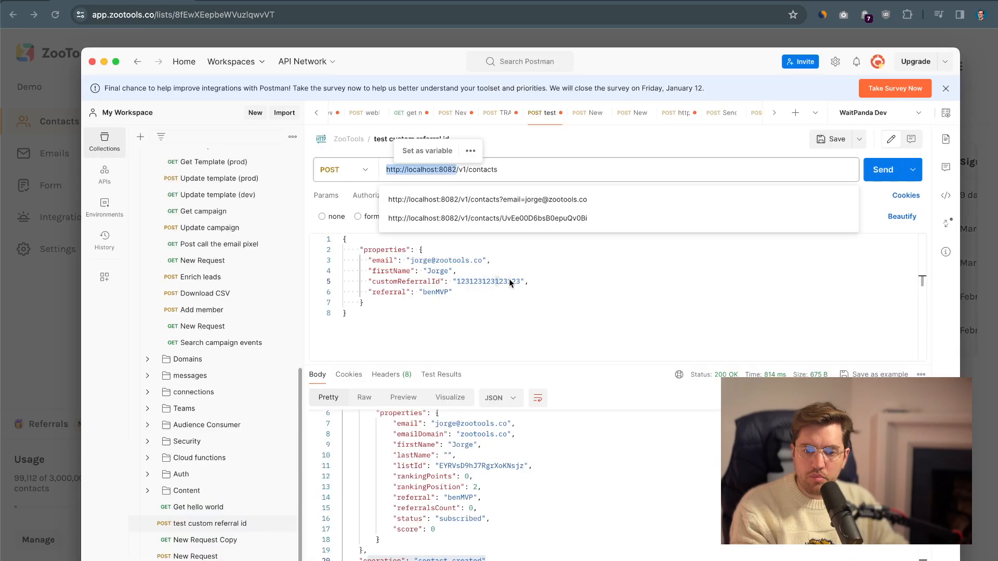
{"action": "key", "text": "super+a"}
{"action": "key", "text": "super+v"}
{"action": "left_click", "coordinate": [556, 330]}
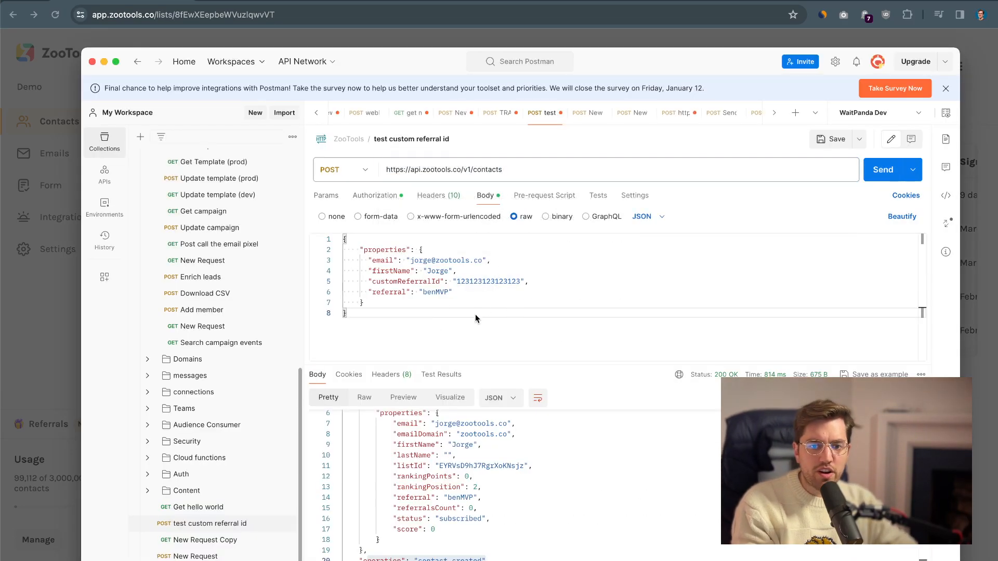
Step: Set customReferralId to the contact's first name in lowercase and empty the referral value in the request body
{"action": "double_click", "coordinate": [442, 290]}
{"action": "double_click", "coordinate": [385, 272]}
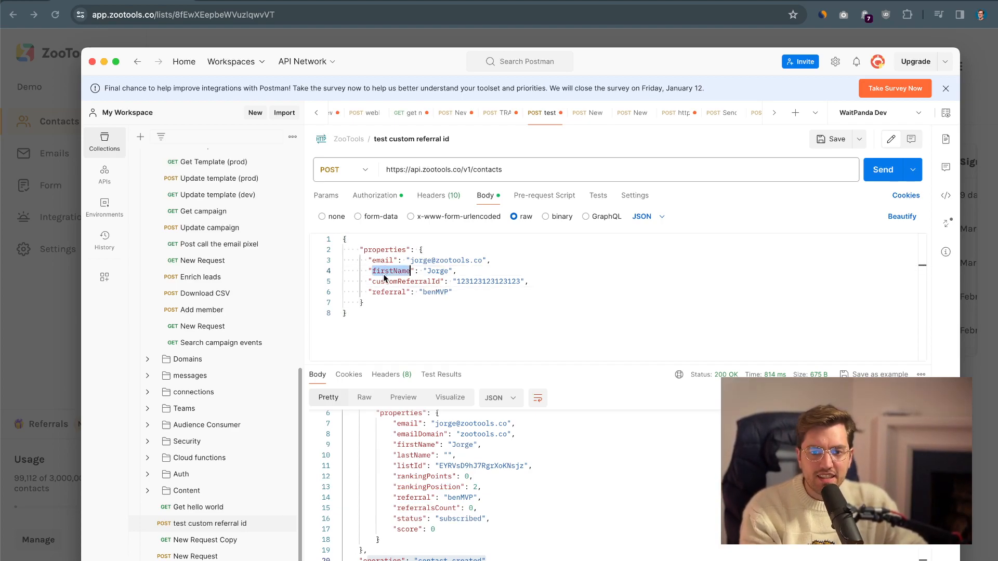
{"action": "double_click", "coordinate": [467, 281]}
{"action": "key", "text": "BackSpace"}
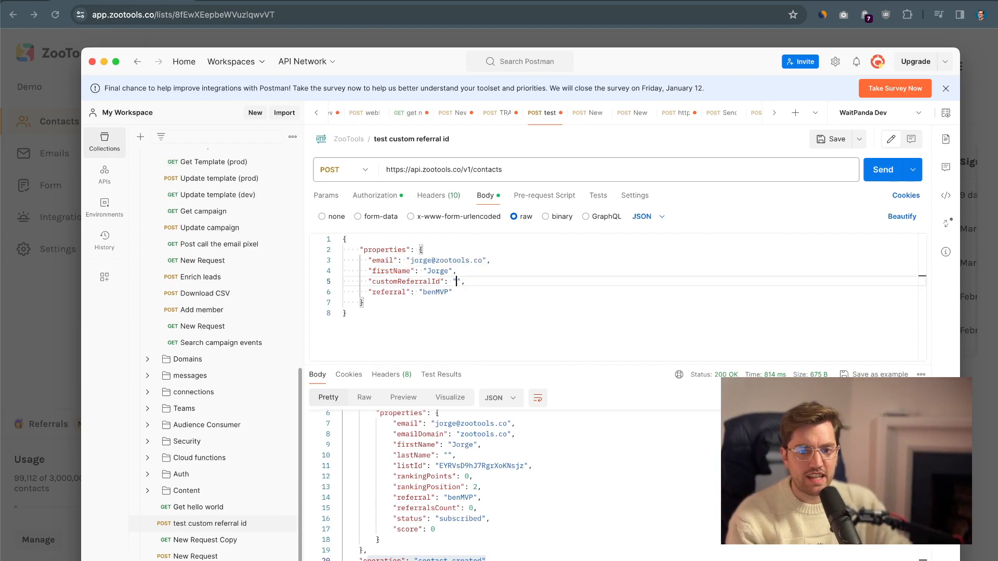
{"action": "type", "text": "jorge"}
{"action": "double_click", "coordinate": [436, 292]}
{"action": "key", "text": "BackSpace"}
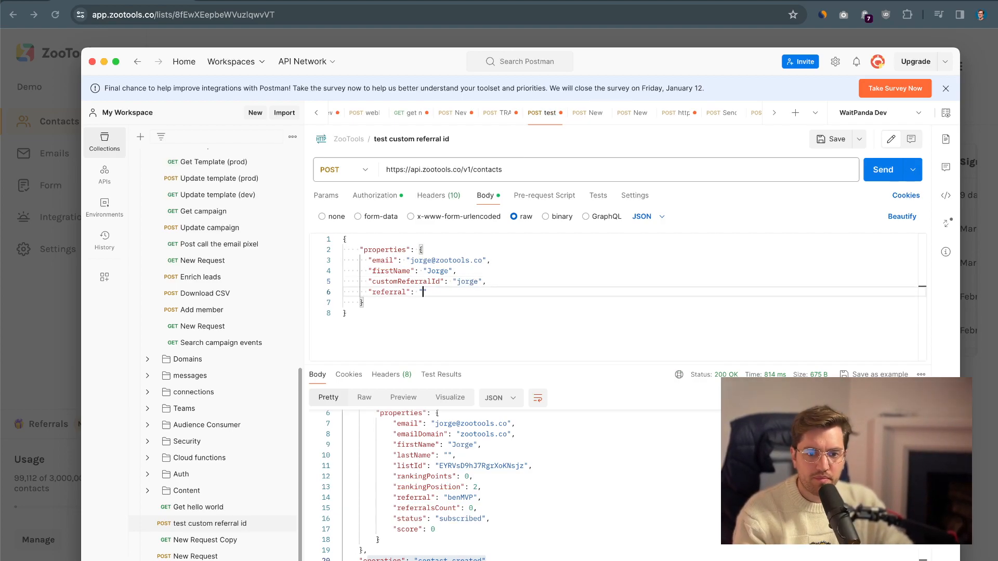
Step: Close the ZooTools API instructions, and in Postman change the contact's email in the request body and send the request
{"action": "left_click", "coordinate": [552, 40]}
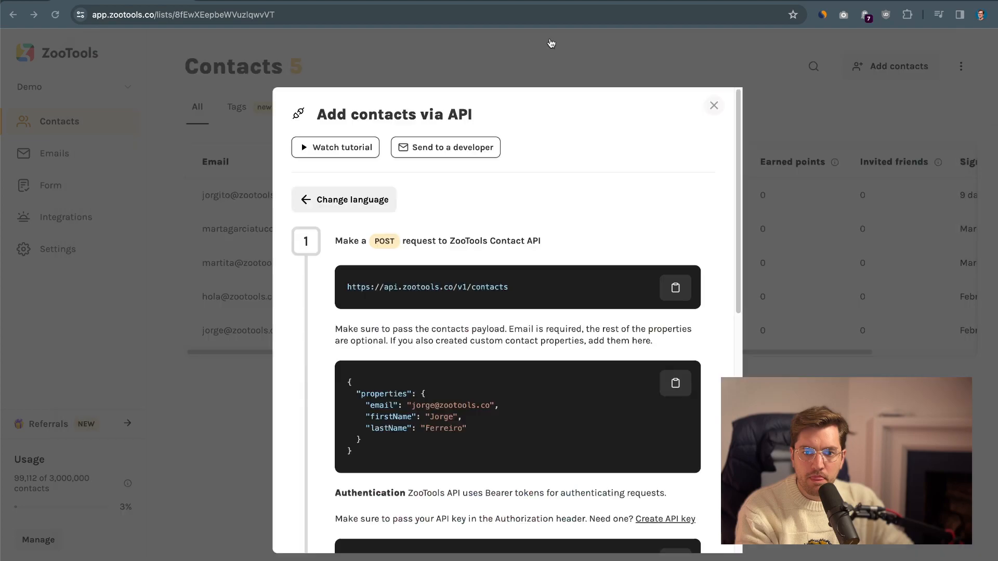
{"action": "left_click", "coordinate": [793, 240]}
{"action": "key", "text": "super+Tab"}
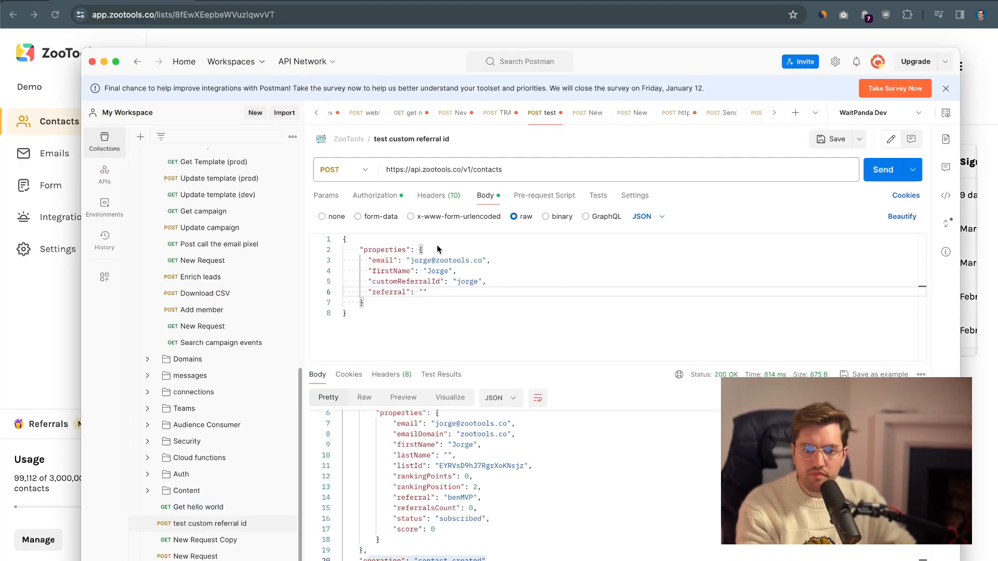
{"action": "double_click", "coordinate": [415, 261]}
{"action": "type", "text": "george"}
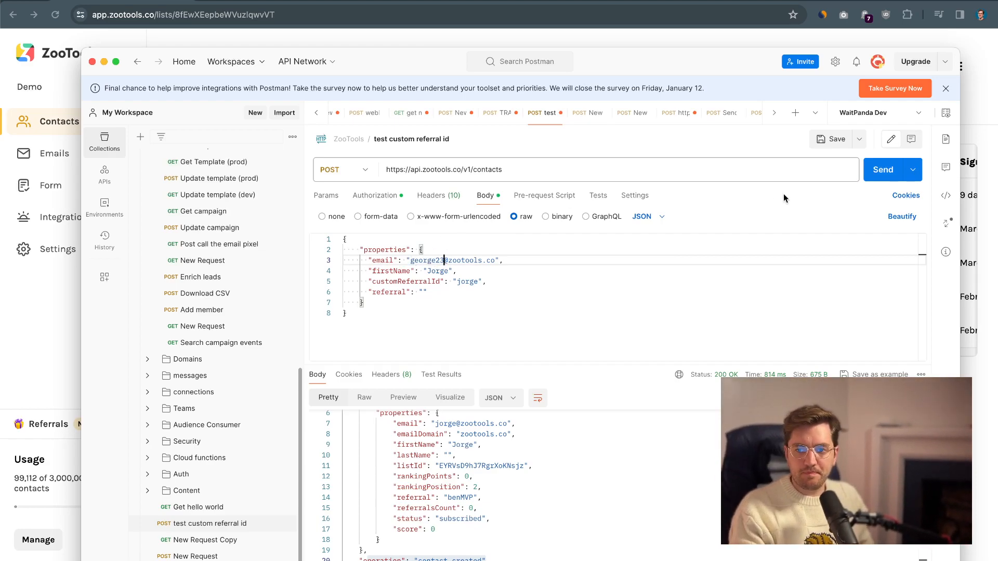
{"action": "left_click", "coordinate": [876, 170]}
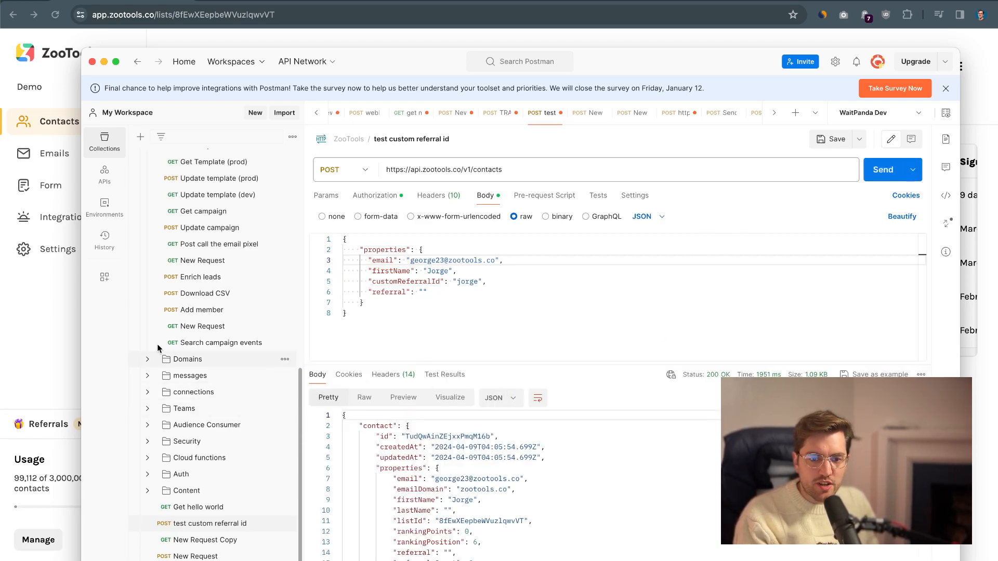
Step: Switch to ZooTools and check the details of the newly added contact in the contacts list
{"action": "left_click", "coordinate": [49, 321]}
{"action": "left_click", "coordinate": [241, 181]}
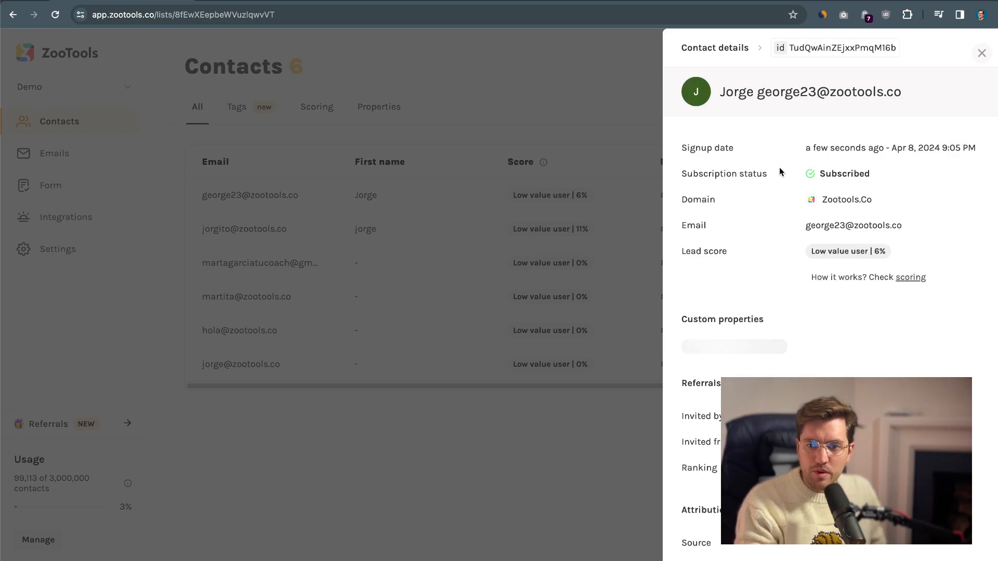
{"action": "left_click_drag", "start_coordinate": [750, 92], "coordinate": [909, 94]}
{"action": "left_click", "coordinate": [862, 319]}
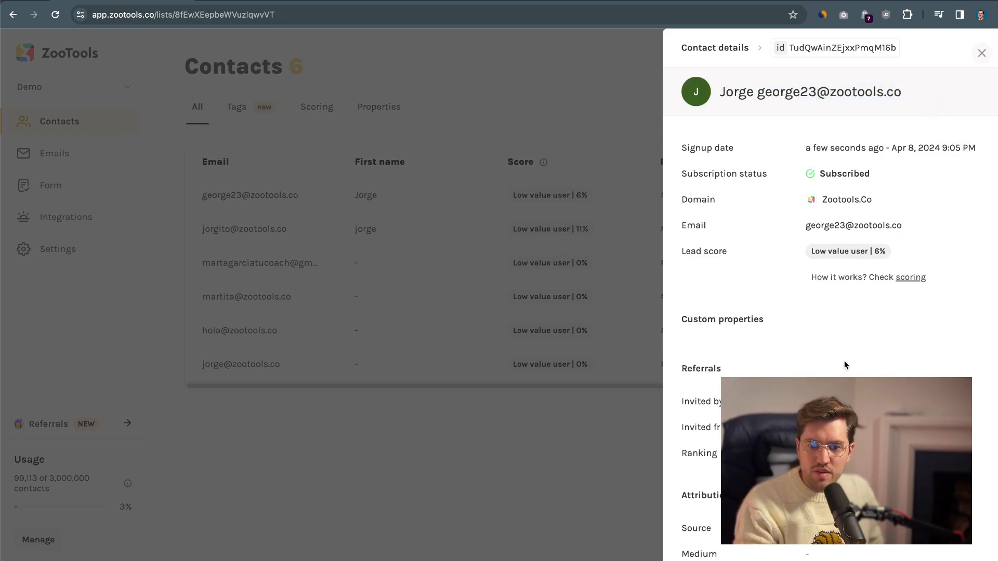
{"action": "left_click", "coordinate": [558, 300]}
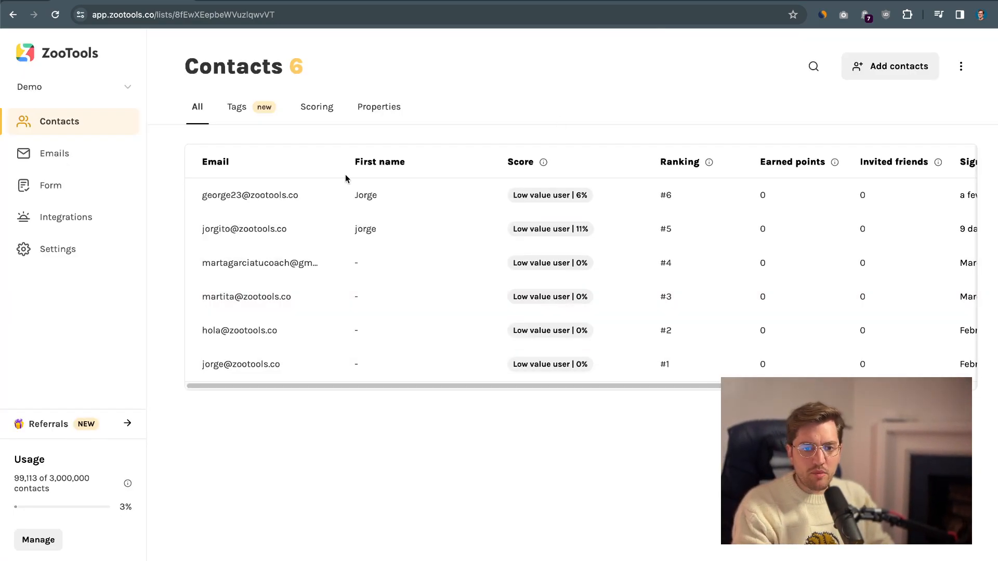
Step: Switch to Postman and enter a second contact's email, first name and matching customReferralId in the request body
{"action": "key", "text": "super+Tab"}
{"action": "double_click", "coordinate": [422, 263]}
{"action": "type", "text": "another+"}
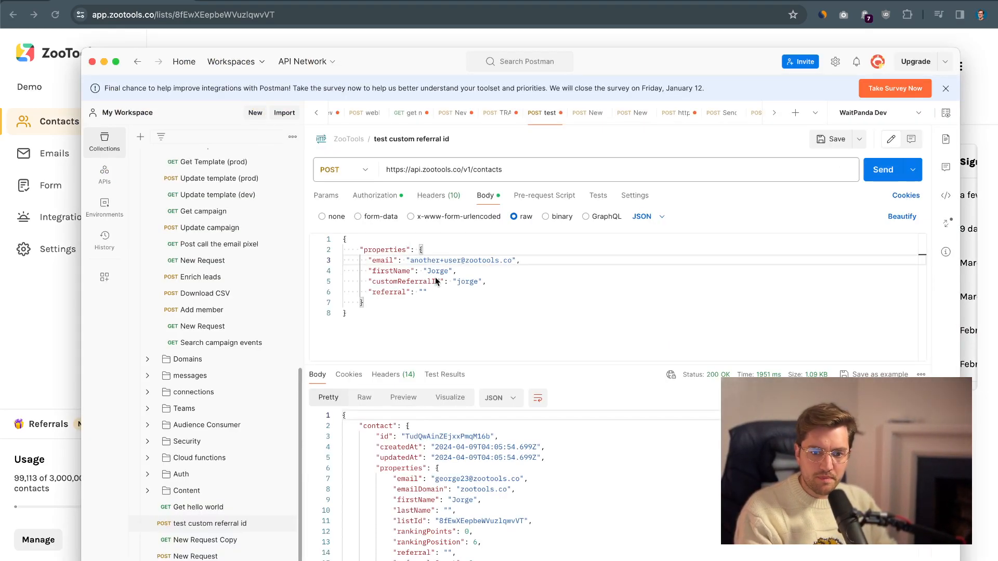
{"action": "double_click", "coordinate": [436, 272]}
{"action": "type", "text": "paul"}
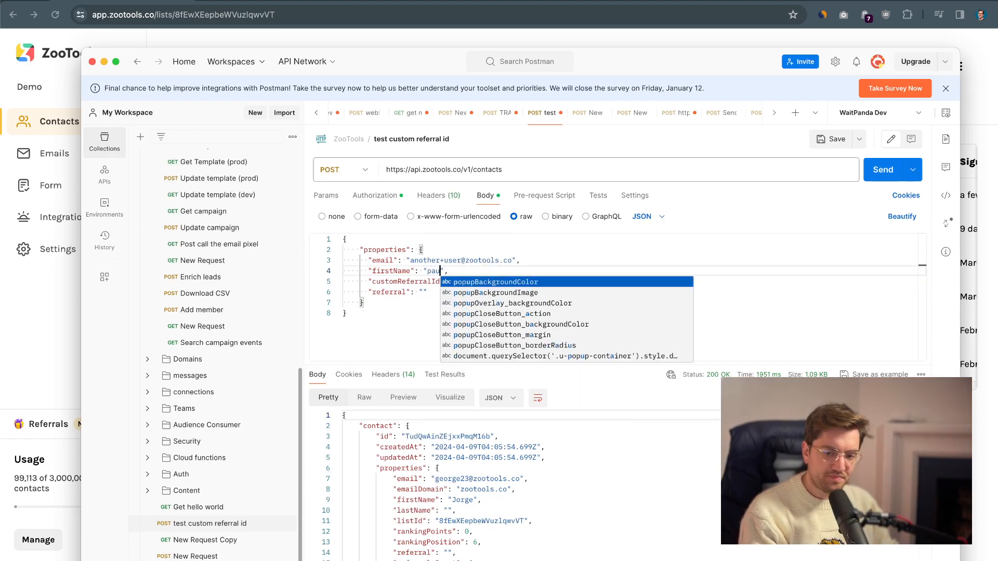
{"action": "left_click", "coordinate": [472, 281]}
{"action": "double_click", "coordinate": [470, 281]}
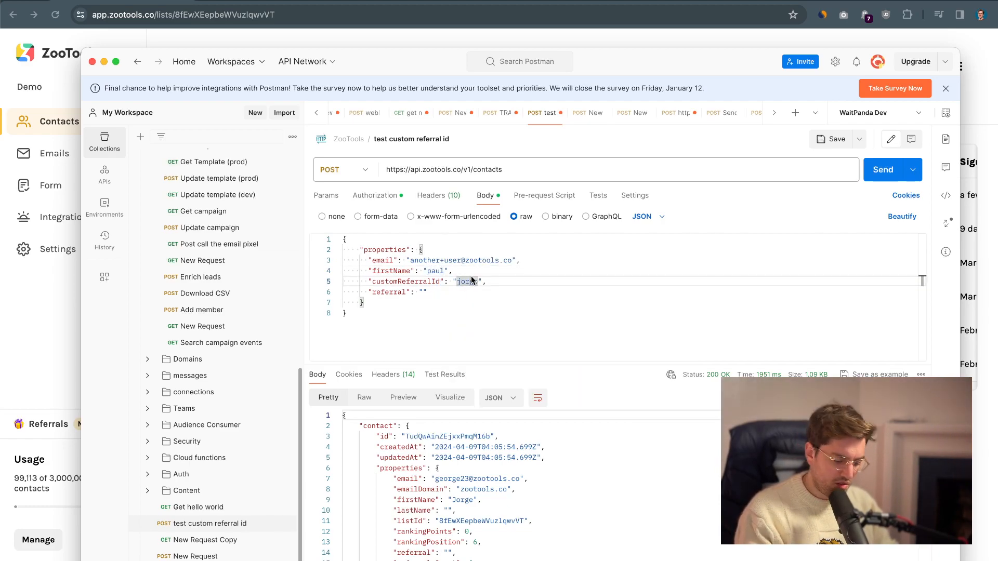
{"action": "type", "text": "paul"}
Step: Set the referral value to the first contact's custom referral ID and send the request
{"action": "left_click", "coordinate": [424, 292]}
{"action": "type", "text": "jkorge"}
{"action": "key", "text": "alt+shift+Left"}
{"action": "type", "text": "jorge"}
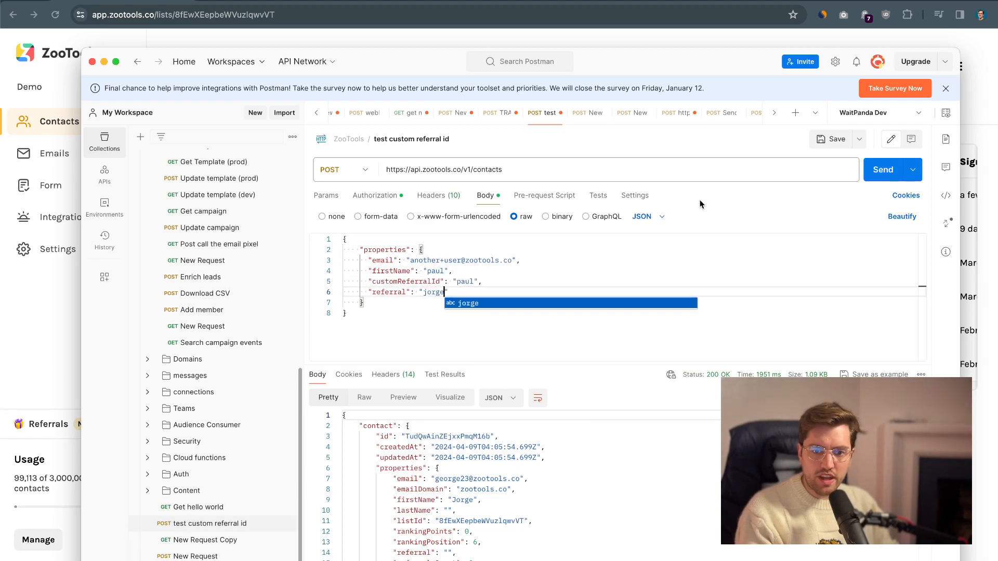
{"action": "left_click", "coordinate": [694, 269]}
{"action": "left_click", "coordinate": [885, 179]}
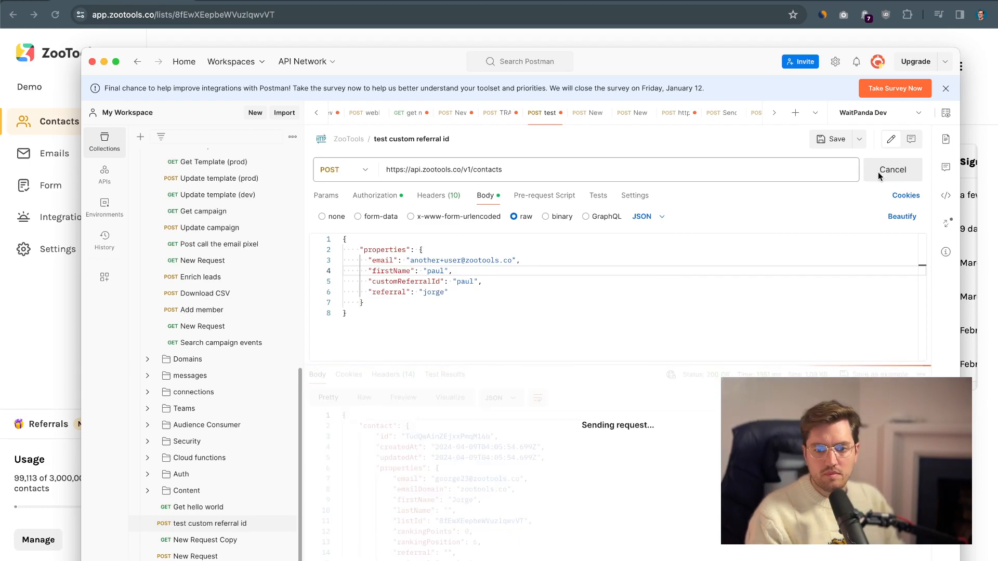
Step: Switch to ZooTools, examine the second contact's referral details and look up the contact who invited them
{"action": "left_click", "coordinate": [69, 347]}
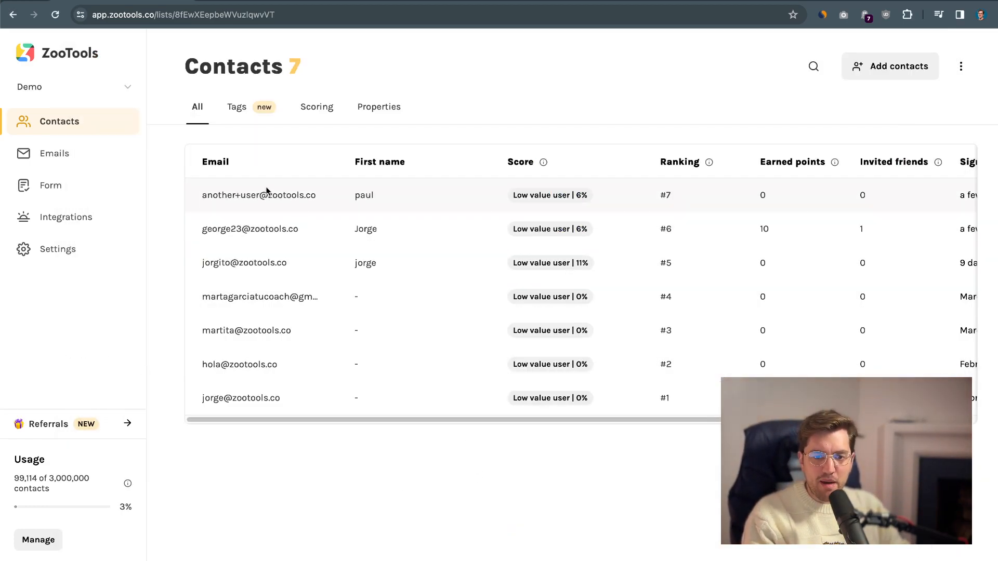
{"action": "left_click", "coordinate": [267, 191]}
{"action": "left_click_drag", "start_coordinate": [722, 92], "coordinate": [918, 92]}
{"action": "left_click", "coordinate": [807, 104]}
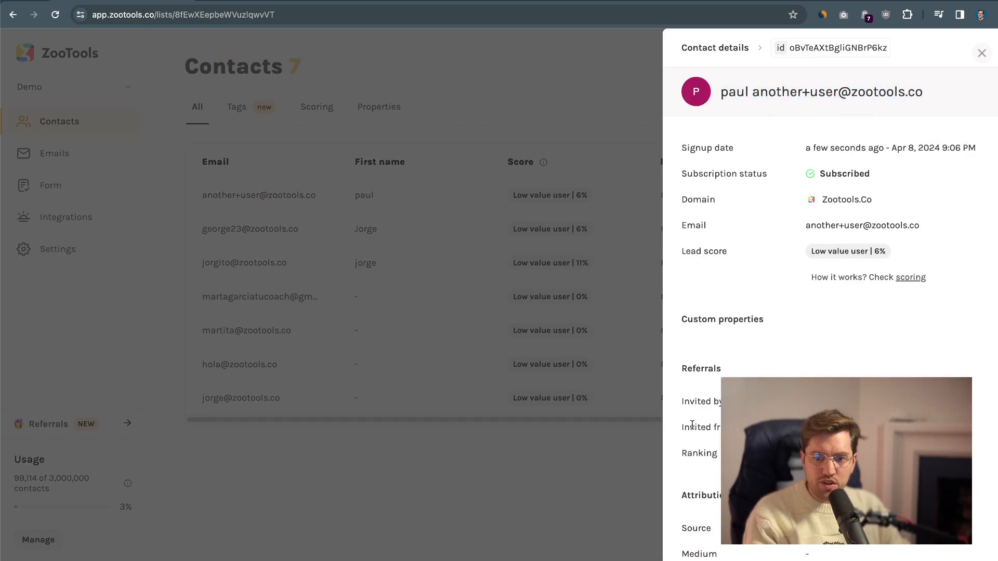
{"action": "scroll", "coordinate": [721, 404], "scroll_direction": "up", "scroll_amount": 5}
{"action": "scroll", "coordinate": [720, 406], "scroll_direction": "down", "scroll_amount": 5}
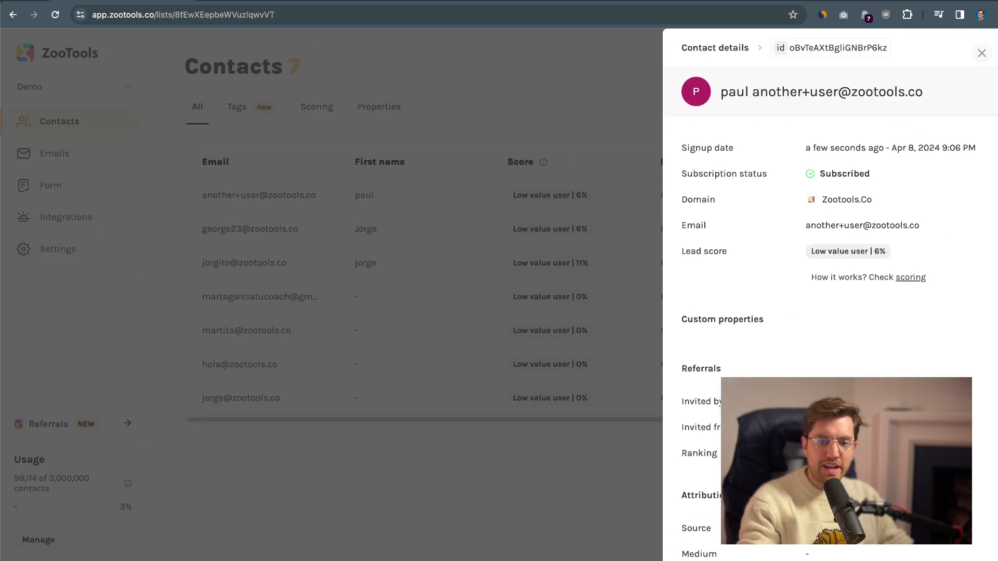
{"action": "left_click", "coordinate": [853, 402]}
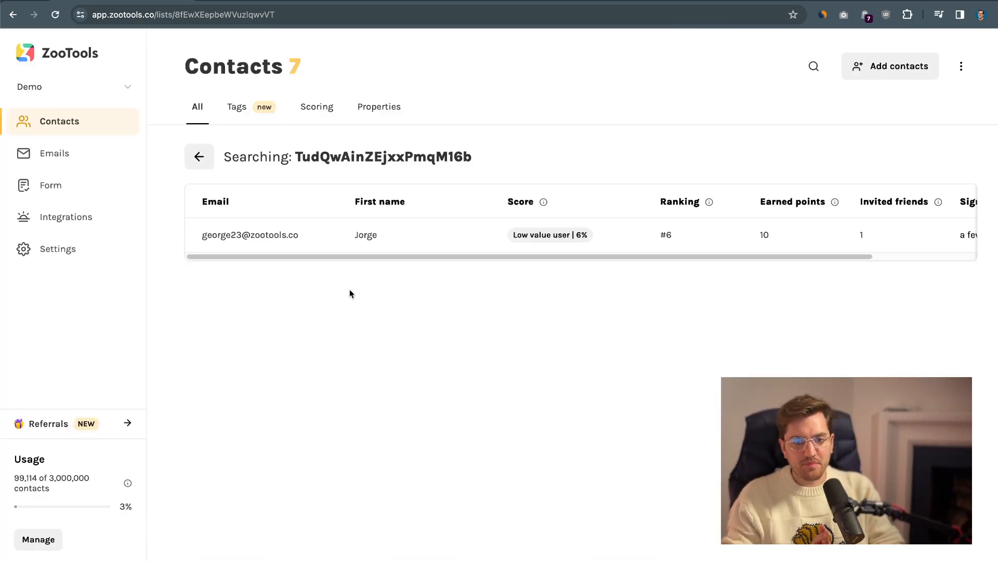
Step: Create an email campaign named "anotehr test" from the template with the subject "✨ Welcome to the waitlist!"
{"action": "left_click", "coordinate": [76, 151]}
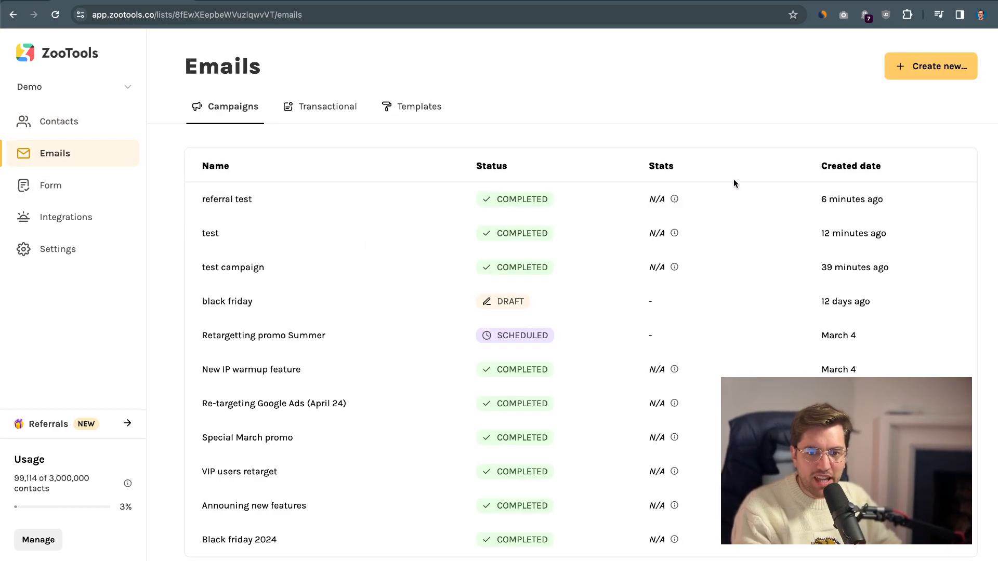
{"action": "left_click", "coordinate": [958, 61]}
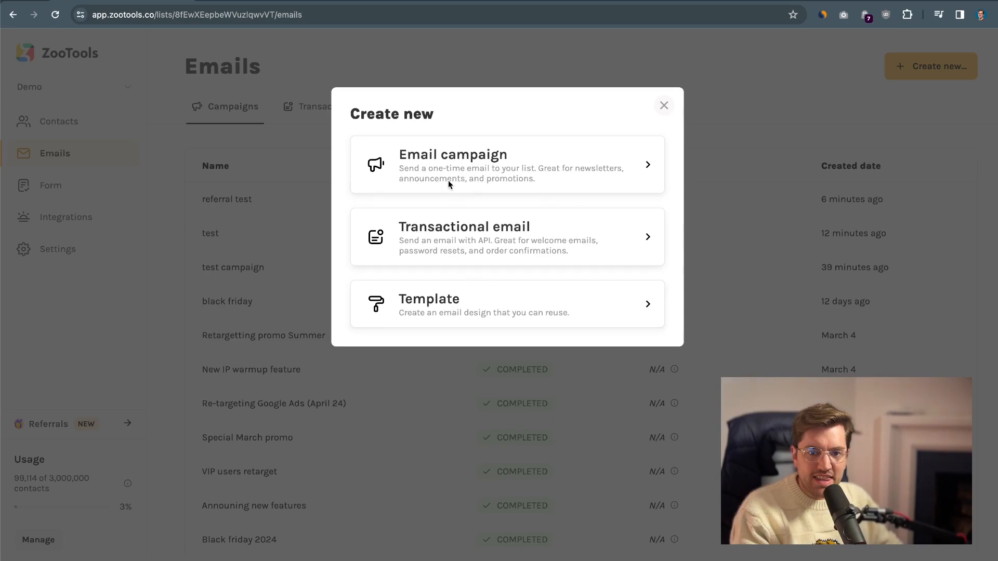
{"action": "left_click", "coordinate": [446, 166]}
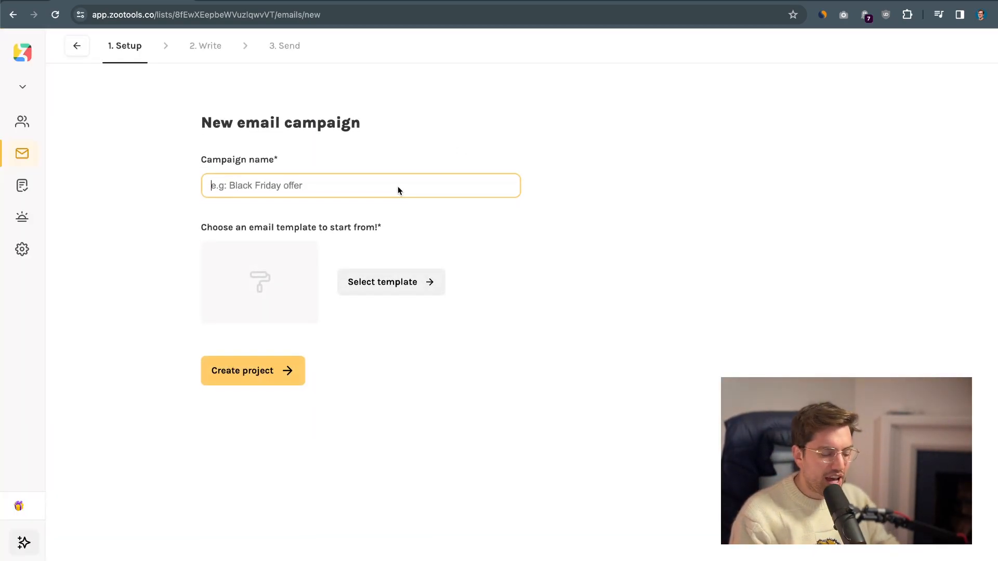
{"action": "type", "text": "anotehr test"}
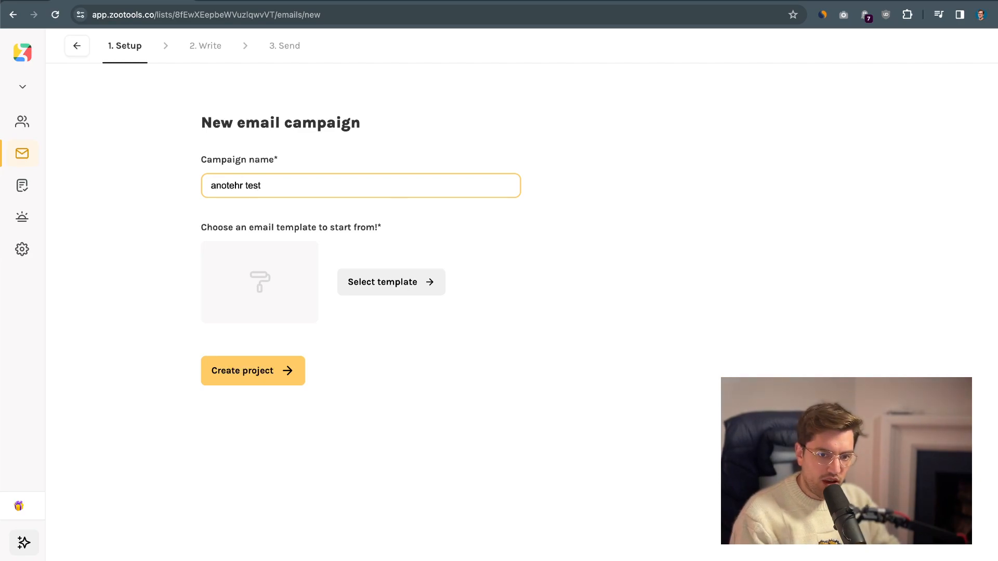
{"action": "left_click", "coordinate": [430, 273]}
{"action": "left_click", "coordinate": [424, 365]}
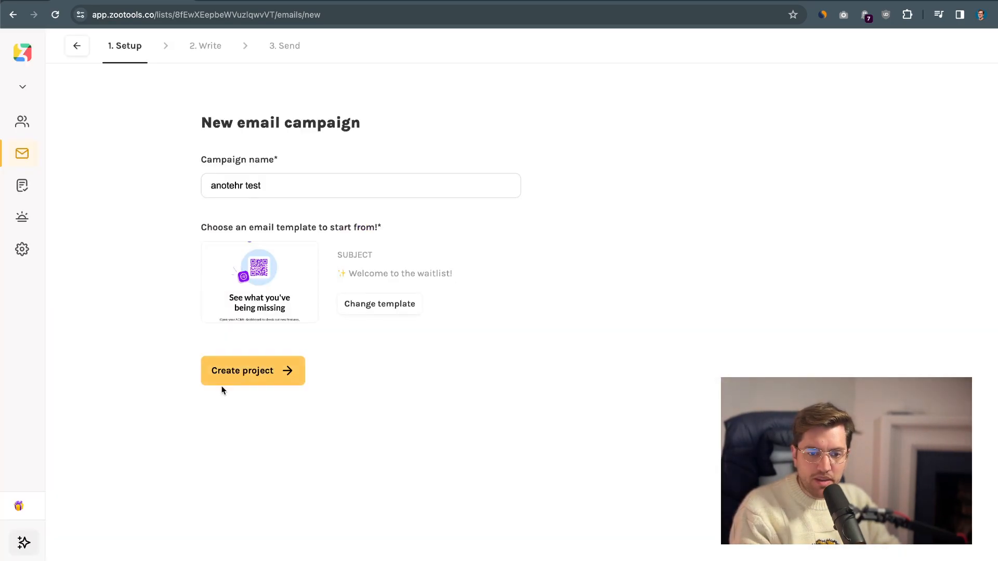
{"action": "left_click", "coordinate": [233, 376]}
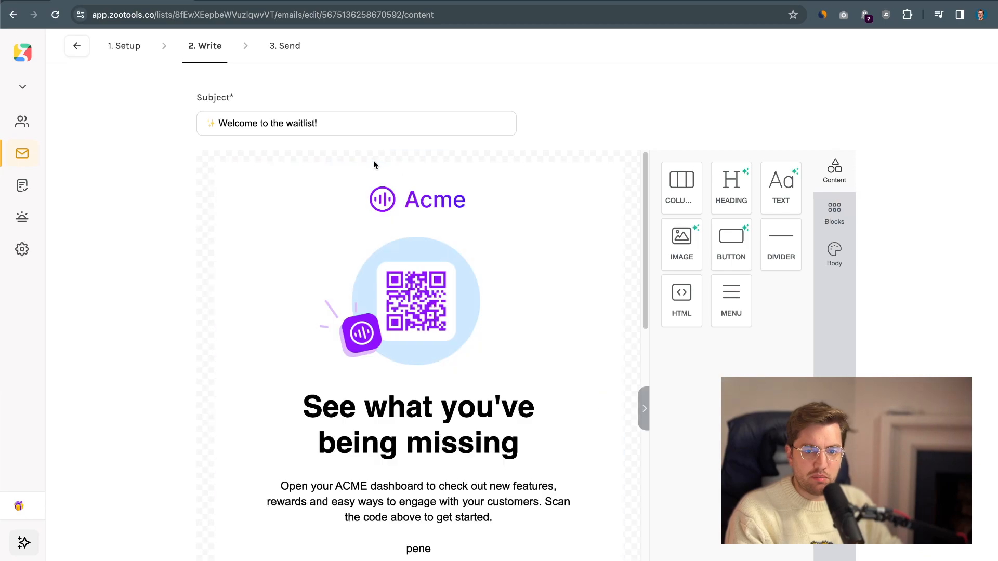
Step: Delete the stray word and its empty line above the referral link in the email body
{"action": "scroll", "coordinate": [461, 285], "scroll_direction": "down", "scroll_amount": 5}
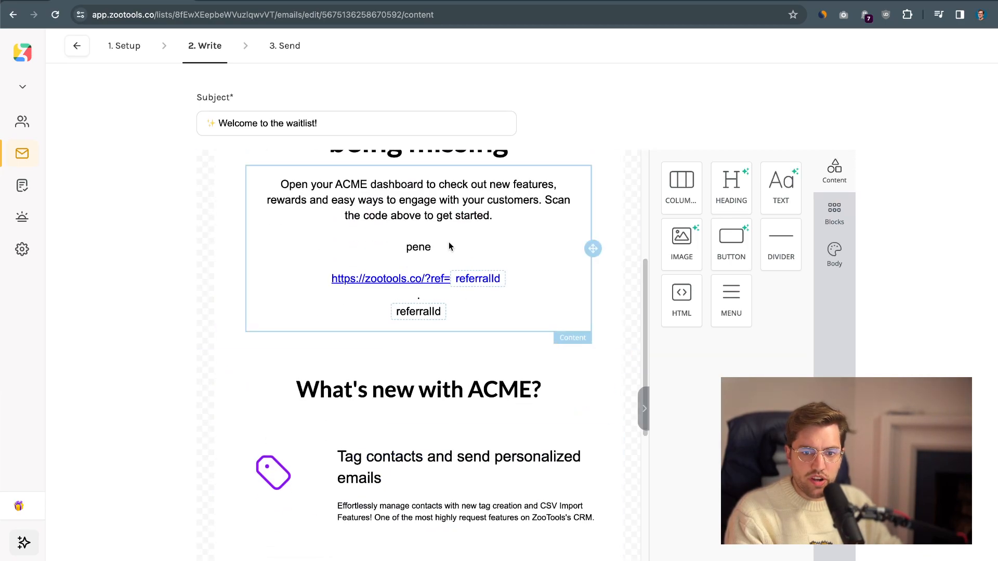
{"action": "double_click", "coordinate": [441, 245]}
{"action": "type", "text": "foooo"}
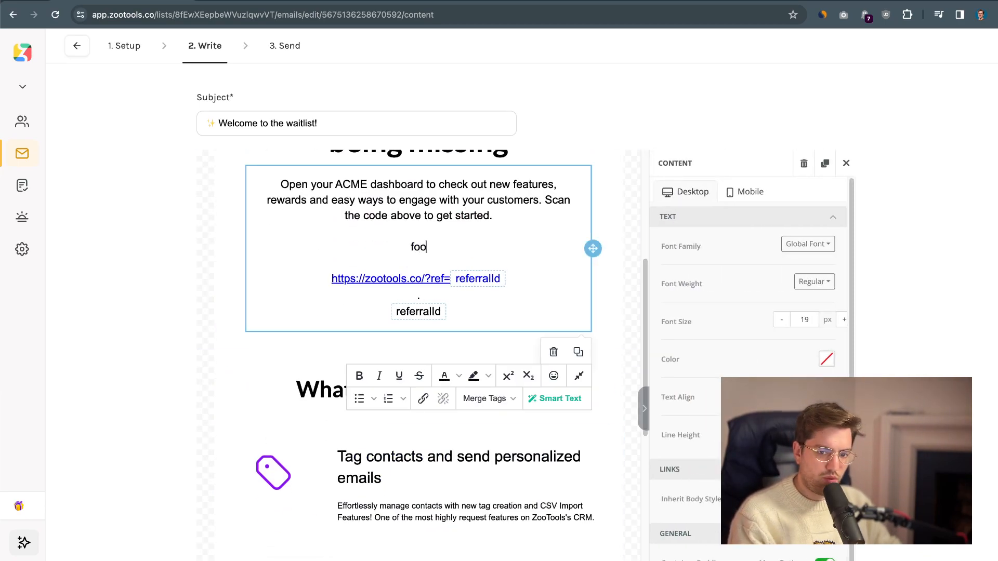
{"action": "key", "text": "shift+alt+Left"}
{"action": "key", "text": "BackSpace"}
{"action": "key", "text": "BackSpace"}
{"action": "key", "text": "BackSpace"}
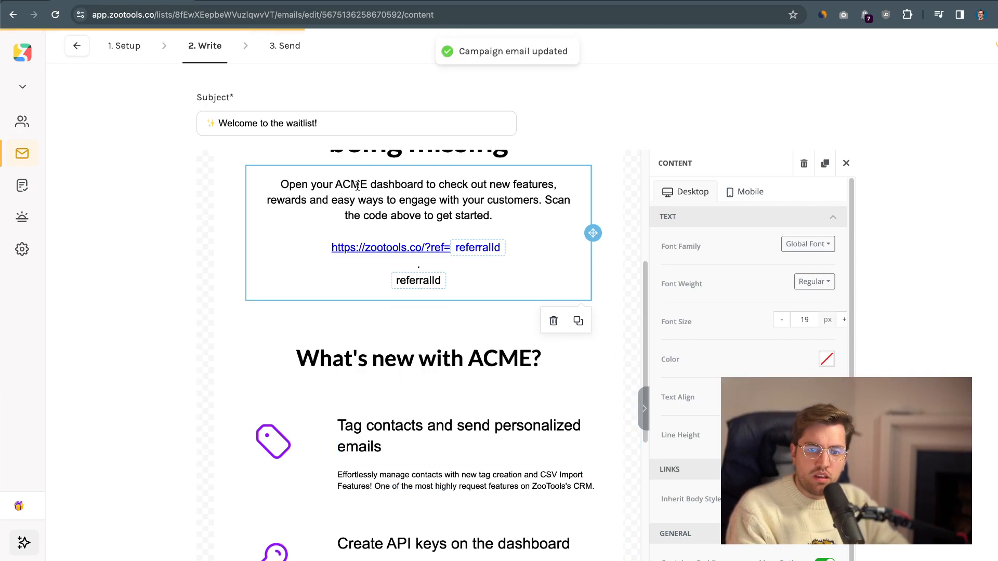
Step: Send the campaign now with the progressive delivery method
{"action": "left_click", "coordinate": [269, 38]}
{"action": "scroll", "coordinate": [269, 260], "scroll_direction": "down", "scroll_amount": 9}
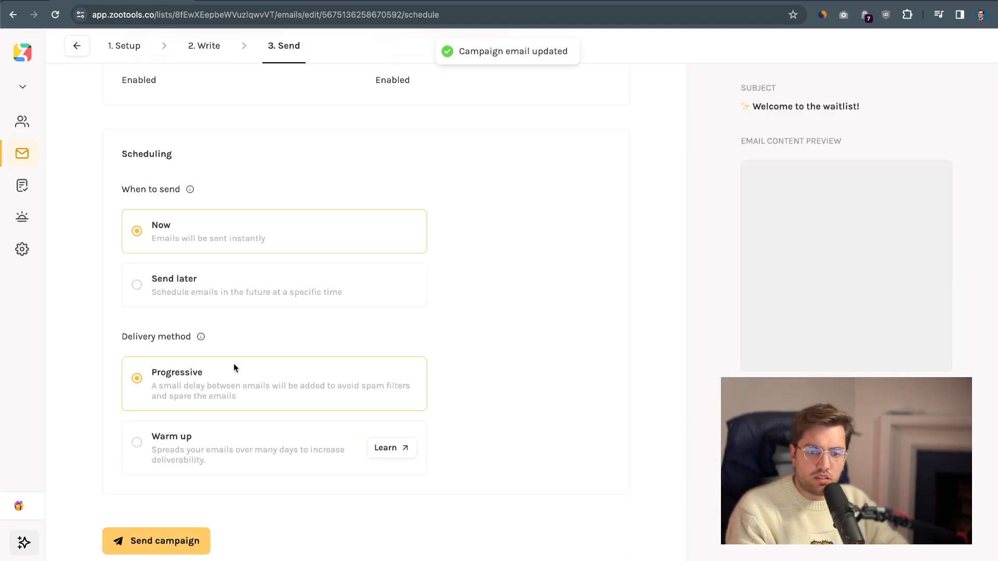
{"action": "left_click", "coordinate": [169, 543]}
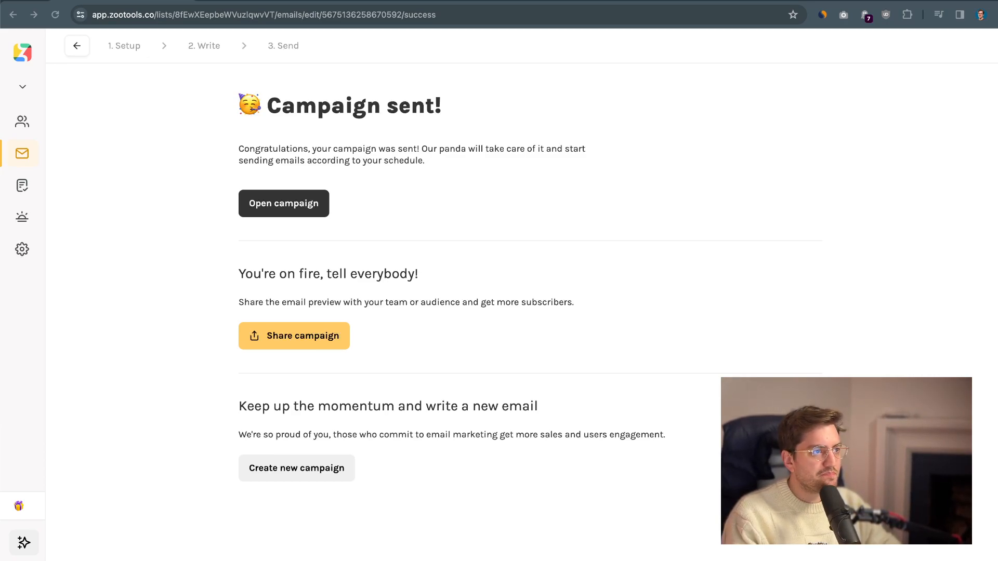
Step: Switch to Gmail and check the custom referral ID and link in the received campaign email
{"action": "left_click_drag", "start_coordinate": [633, 142], "coordinate": [556, 73]}
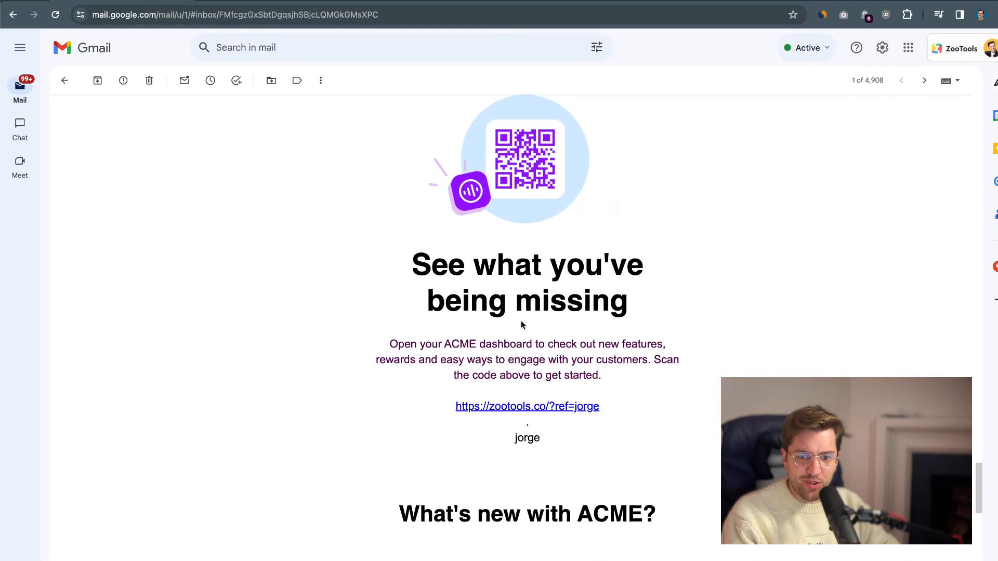
{"action": "scroll", "coordinate": [566, 352], "scroll_direction": "up", "scroll_amount": 4}
{"action": "scroll", "coordinate": [428, 295], "scroll_direction": "down", "scroll_amount": 5}
{"action": "left_click_drag", "start_coordinate": [452, 354], "coordinate": [610, 342]}
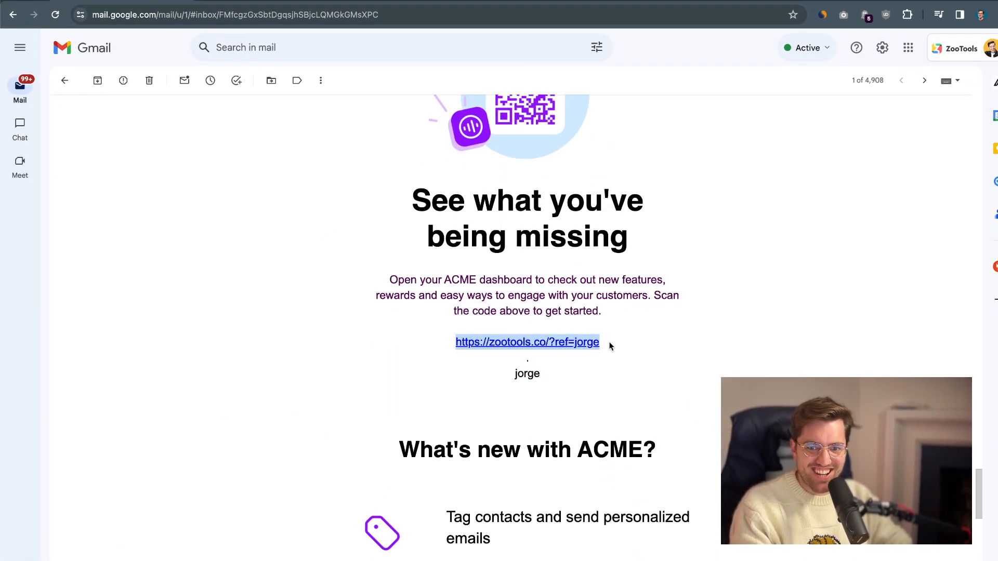
{"action": "left_click", "coordinate": [611, 345]}
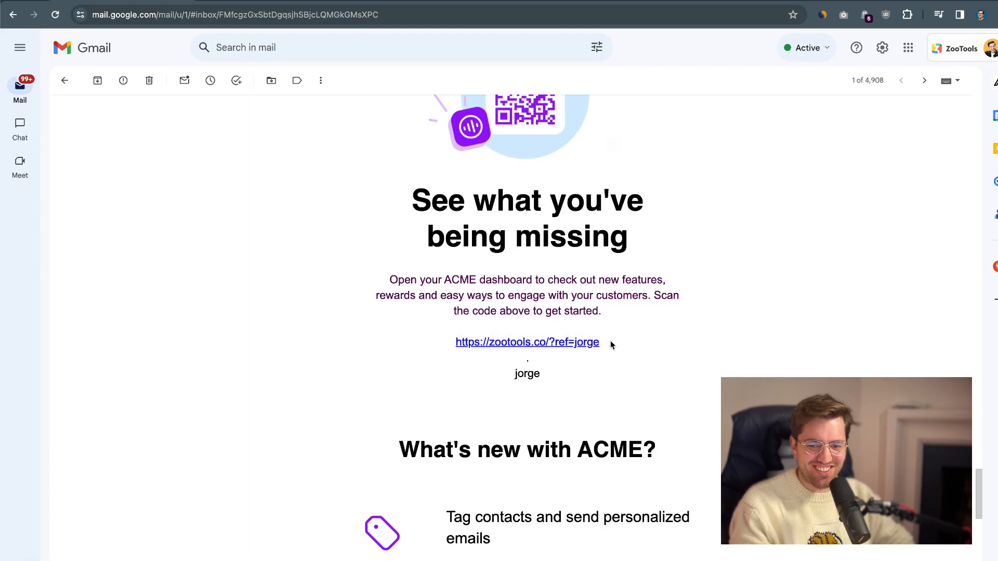